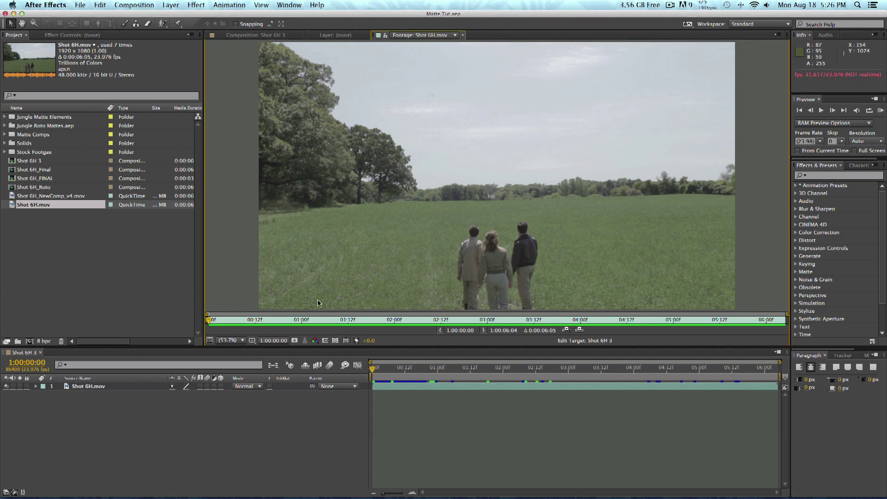
Step: Play the finished Shot 6H_NewComp_v4.mov for comparison with the original shot, and return to the Shot 6H 3 composition
double_click(71, 197)
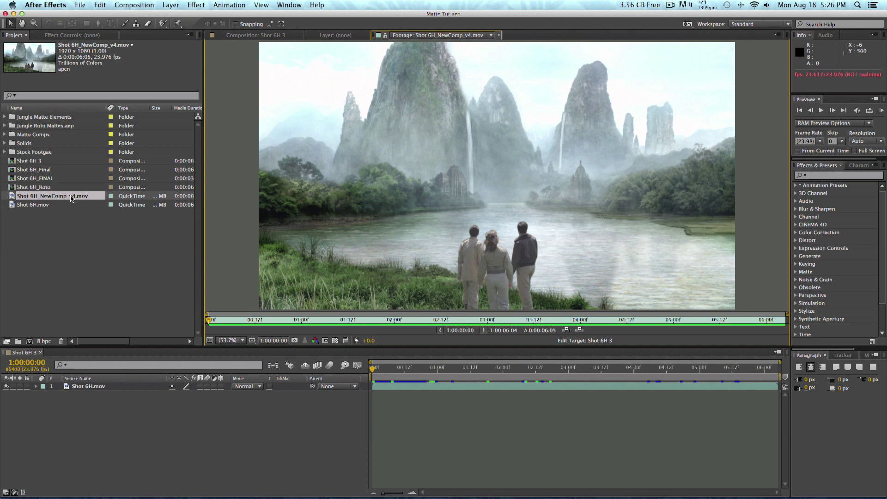
key("space")
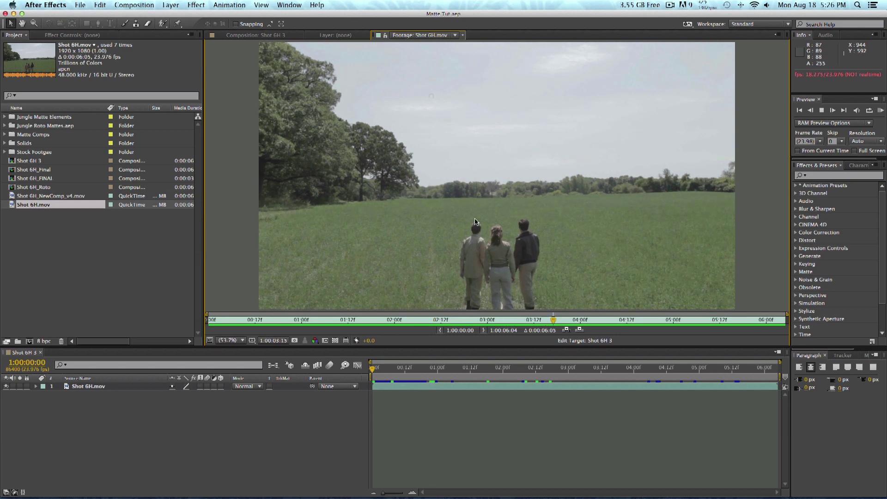
double_click(54, 196)
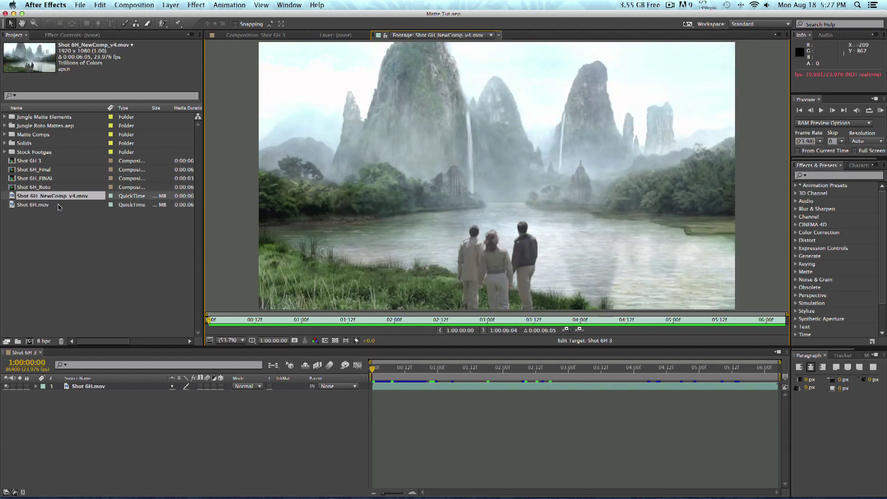
left_click(89, 388)
left_click_drag(377, 371, 353, 382)
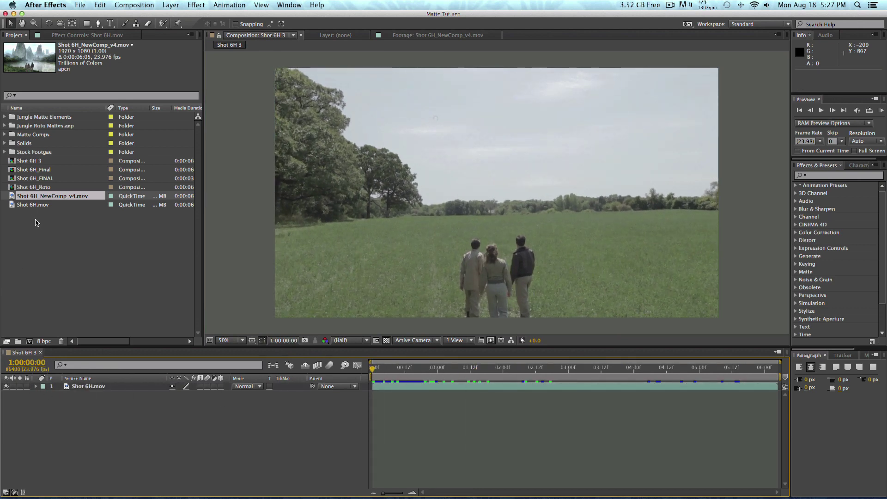
Step: Rename the Shot 6H 3 composition as Shot 6H
left_click(43, 169)
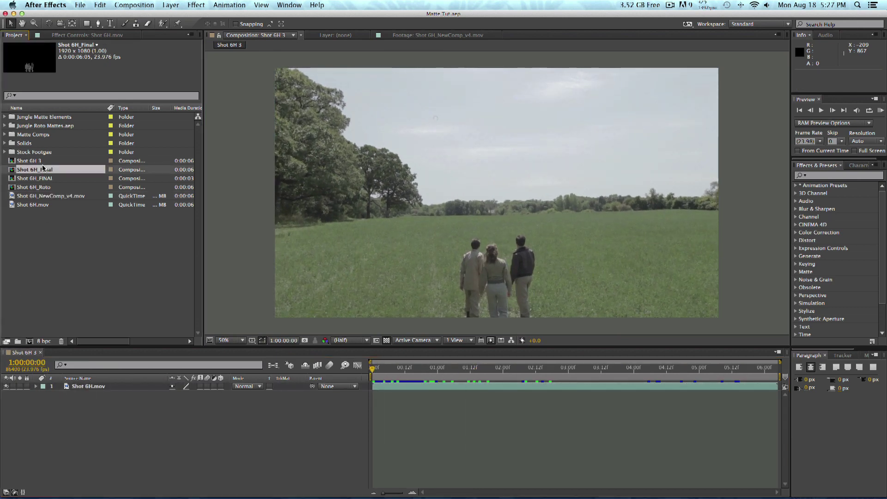
left_click(55, 162)
left_click_drag(589, 372, 351, 379)
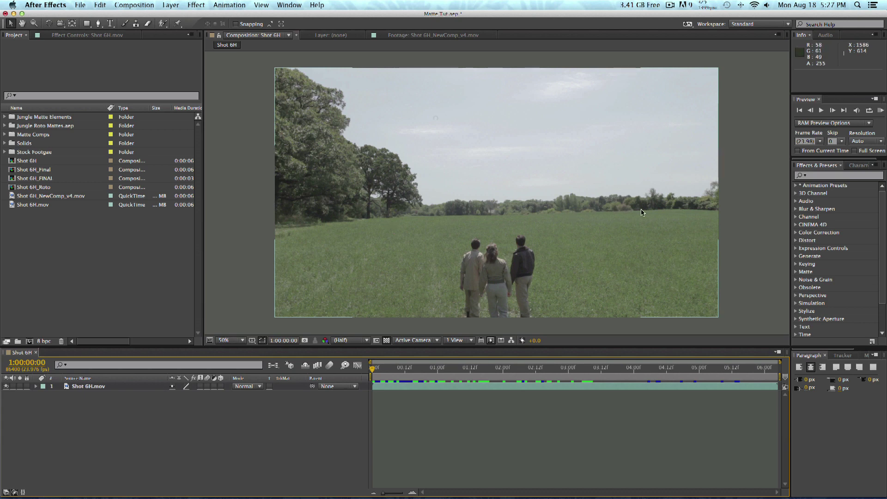
Step: Display the motion tracking controls, select the Shot 6H.mov layer and choose Track in mocha AE
left_click(843, 356)
key("super+a")
left_click(230, 5)
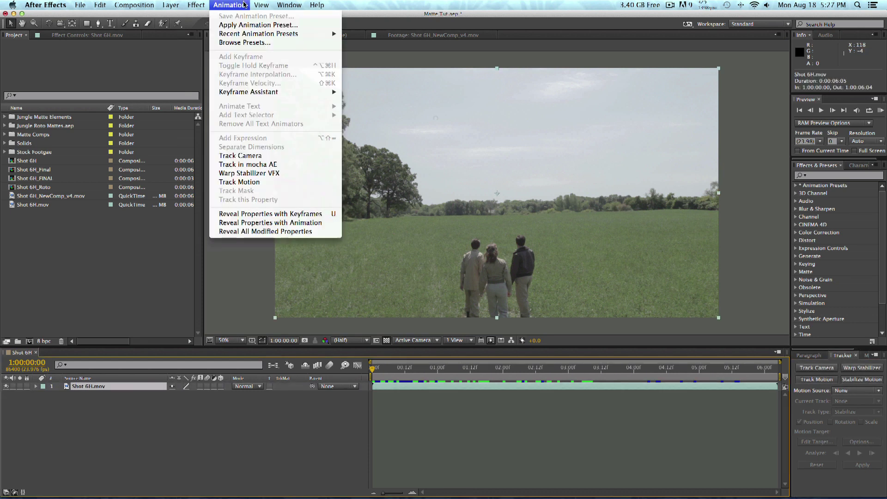
left_click(312, 165)
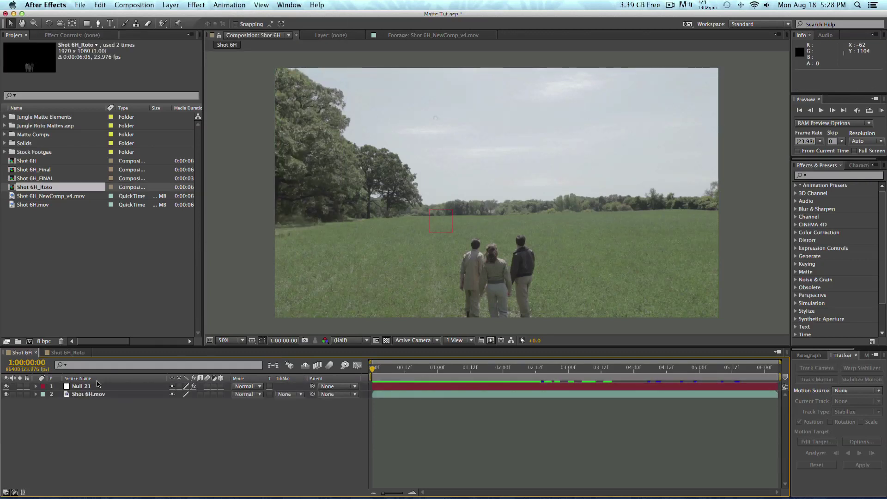
Step: Select the tracked null layer and play the shot from its start to check the null's motion
left_click(450, 214)
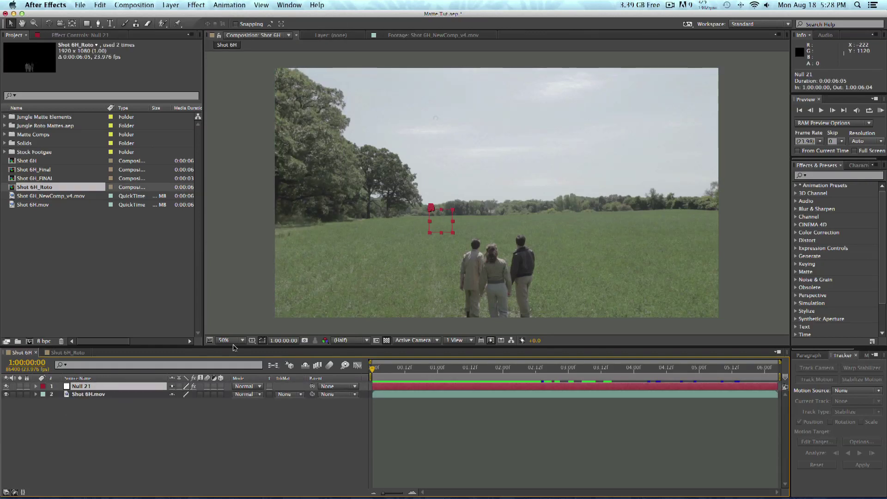
mouse_move(378, 376)
left_mouse_down()
mouse_move(724, 375)
mouse_move(372, 368)
left_mouse_up()
key("space")
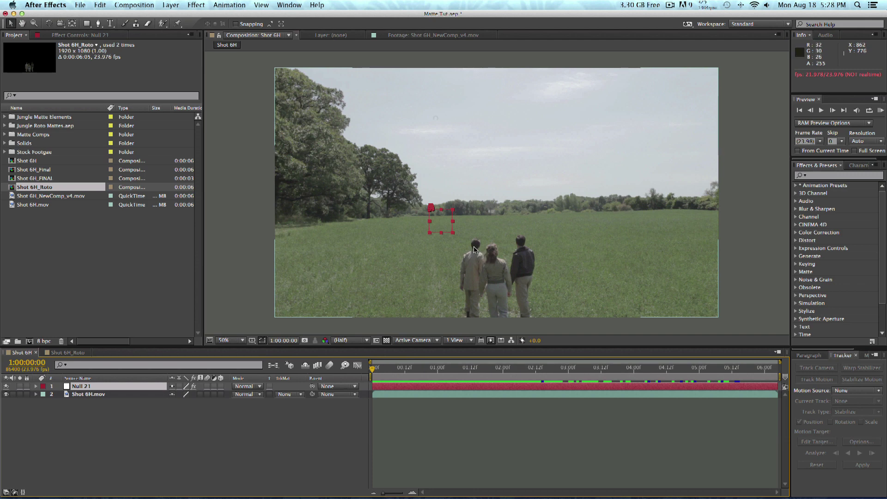
Step: Examine the horizon and the three people in the Shot 6H footage at 200% magnification
key("period")
key("period")
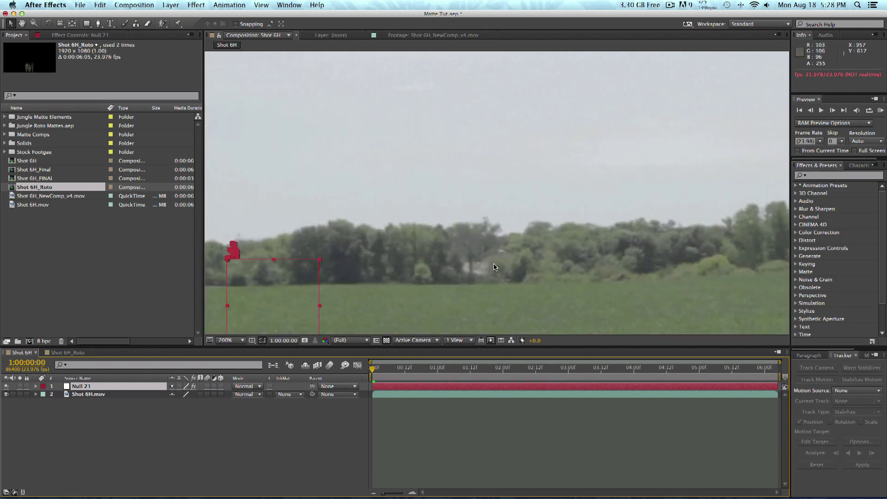
key("space")
left_click_drag(496, 270, 488, 10)
left_click_drag(480, 153, 469, 124)
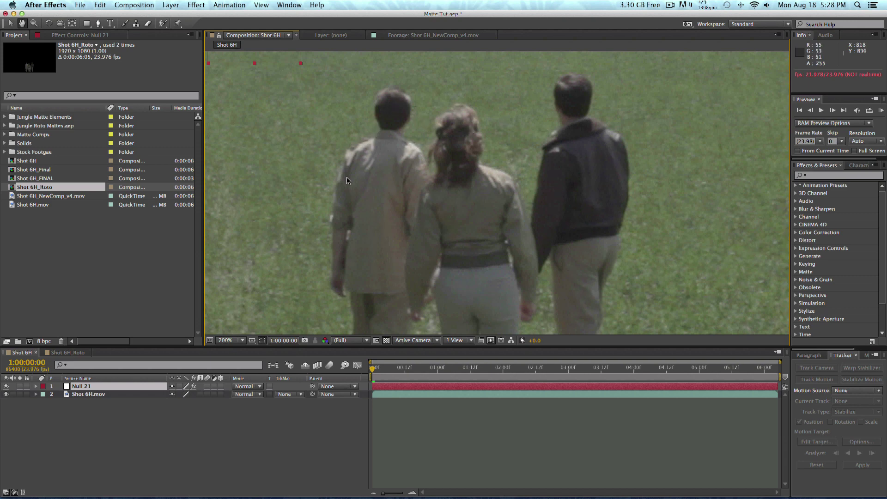
key("comma")
key("v")
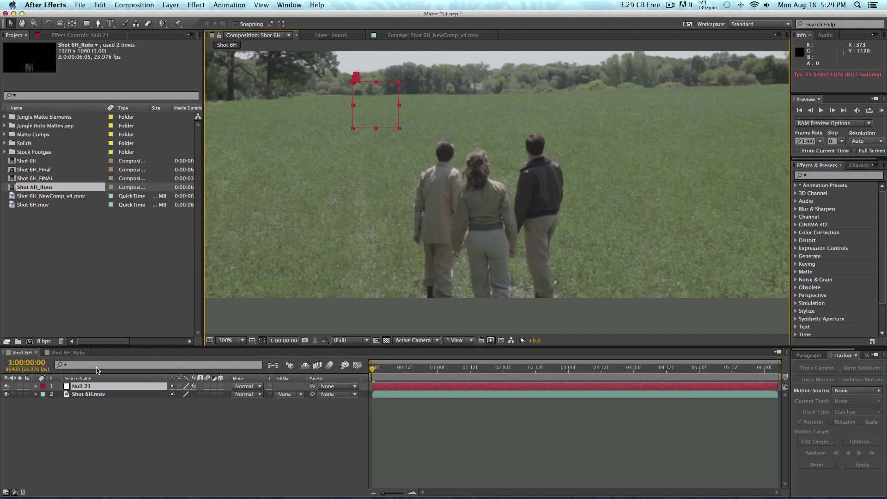
Step: Open the Shot 6H_Roto composition and examine the cut-out people and their track and matte layers
left_click(74, 352)
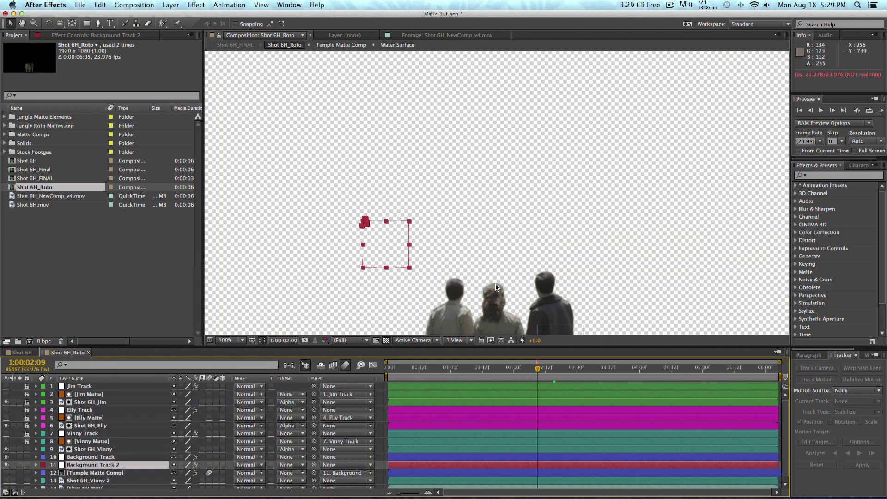
scroll(504, 279, "up", 2)
left_click_drag(485, 208, 490, 182)
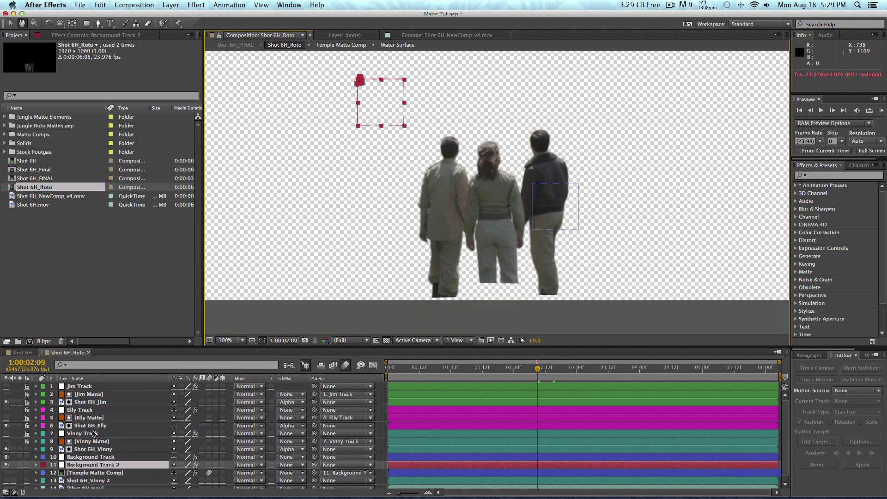
left_click(104, 389)
key("v")
left_click(101, 389)
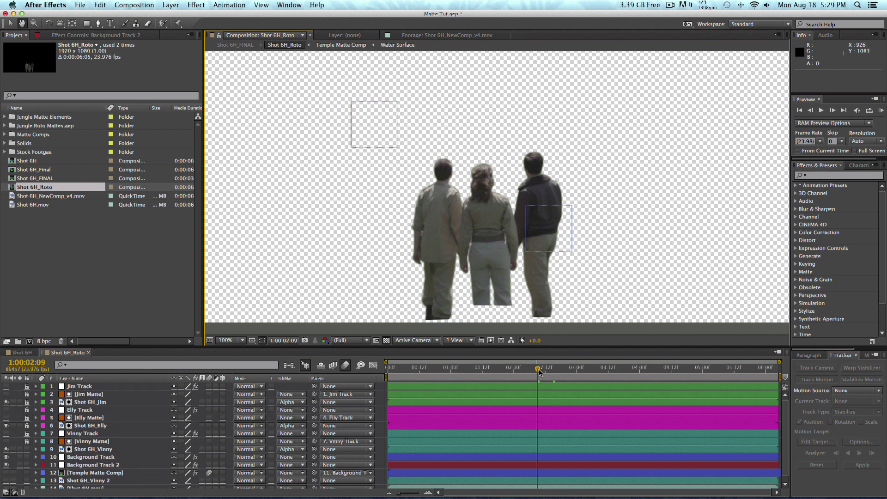
Step: Check the rotoscoped people at 1:00:03:10 with the whole frame fitted in the view
left_click_drag(538, 368, 603, 372)
left_click(226, 341)
left_click(228, 349)
key("v")
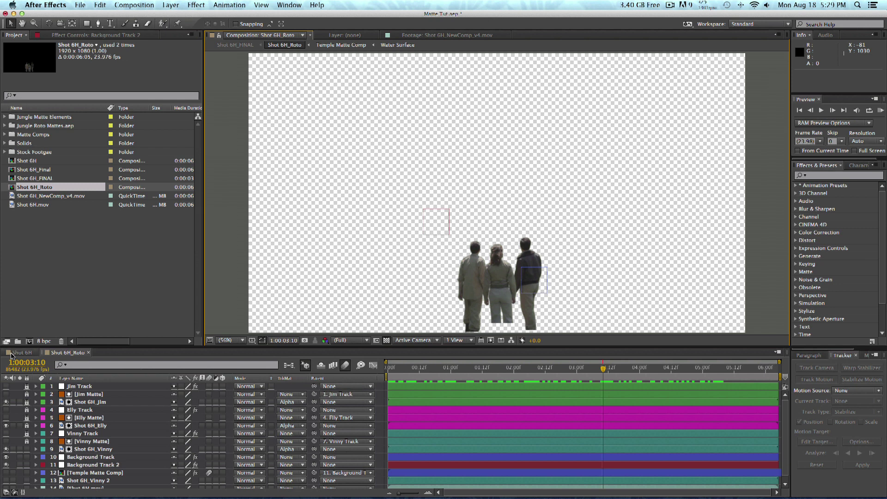
Step: Open Temple Matte 8.png from the Matte Comps folder and create a new composition from it
left_click(52, 267)
left_click(4, 135)
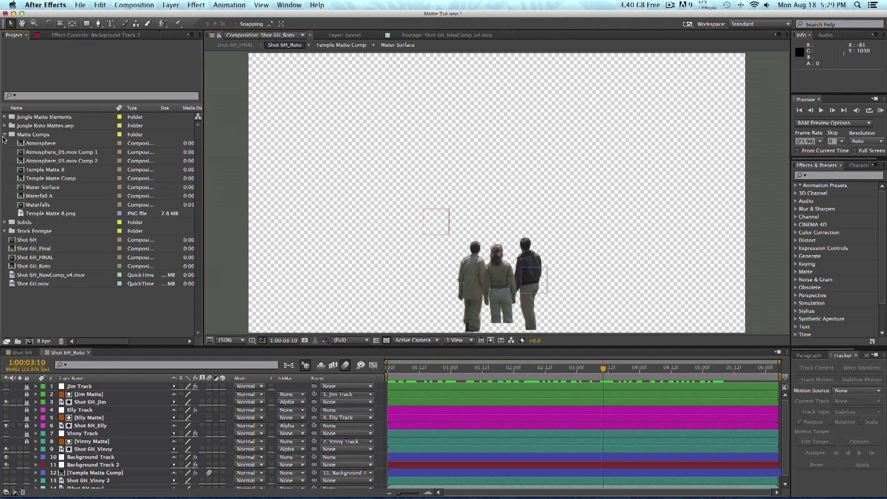
double_click(63, 213)
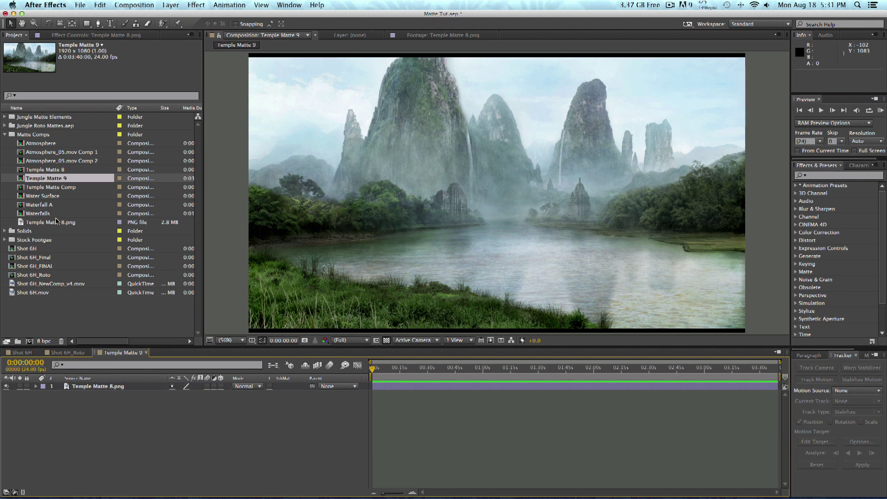
Step: Open Temple Matte Comp and hide all layers above Waterfalls, from Atmosphere_05.mov Comp 2 to Waterfall B_Smoke
left_click(73, 187)
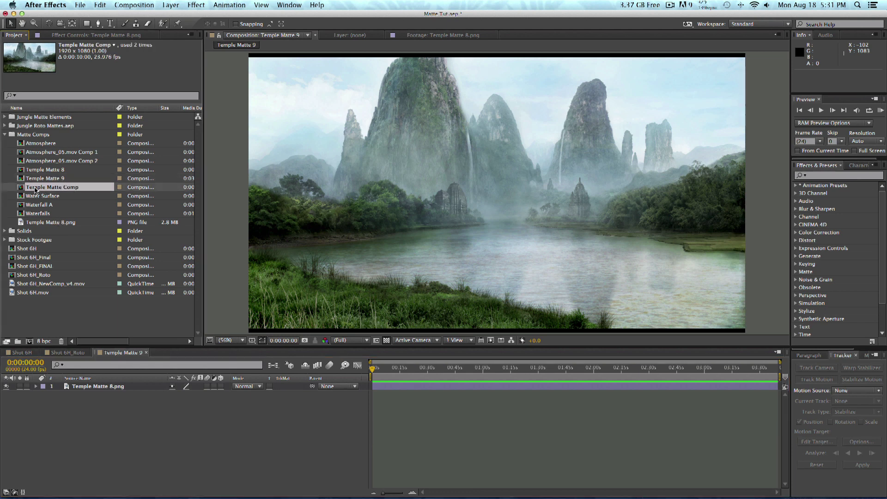
double_click(79, 188)
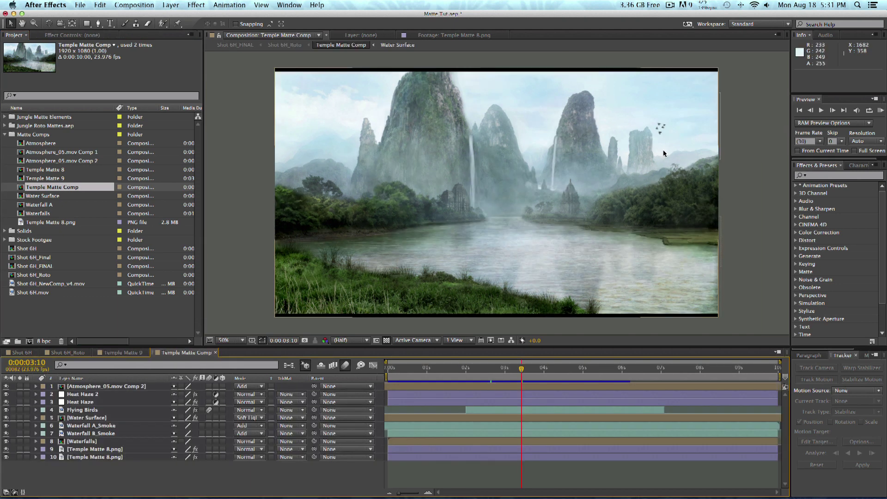
left_click(6, 389)
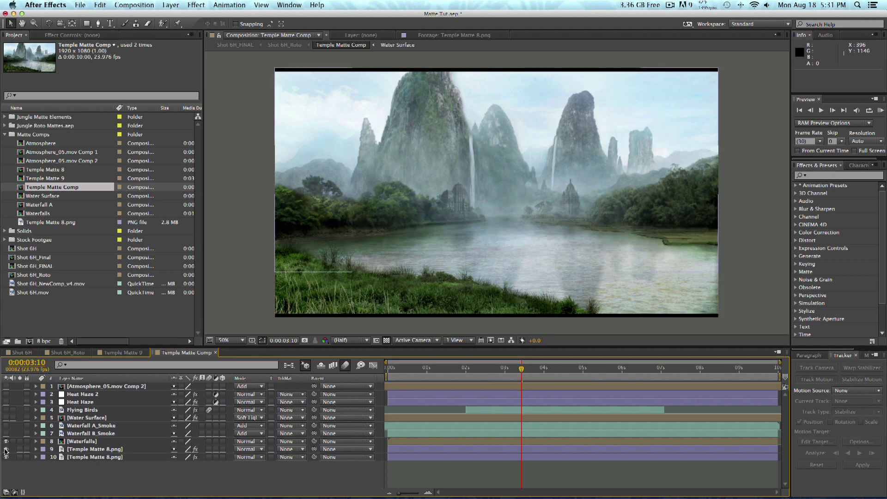
Step: Select the Waterfalls layer and inspect its masks around the temples at 100% magnification
left_click(418, 442)
scroll(486, 162, "up", 2)
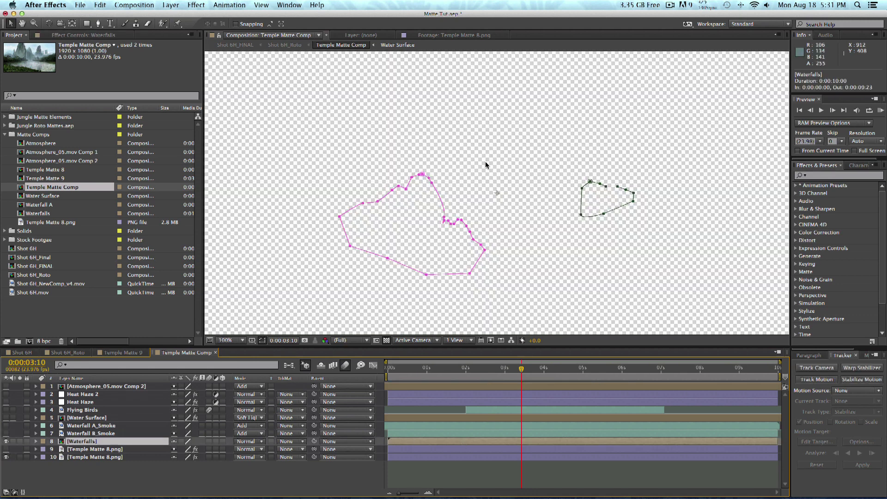
key("v")
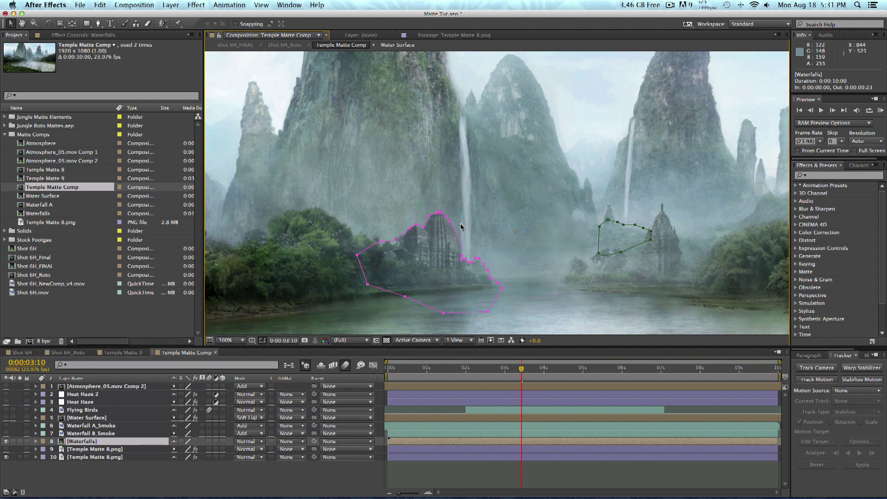
Step: Open Waterfall_2.mov from the Jungle Matte Elements folder and scrub through the green-screen footage
left_click(5, 117)
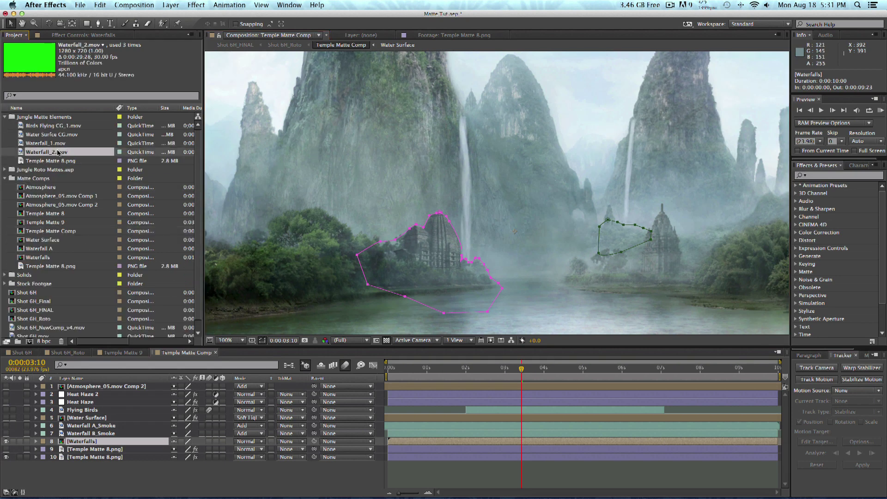
double_click(58, 153)
left_click_drag(331, 324, 570, 328)
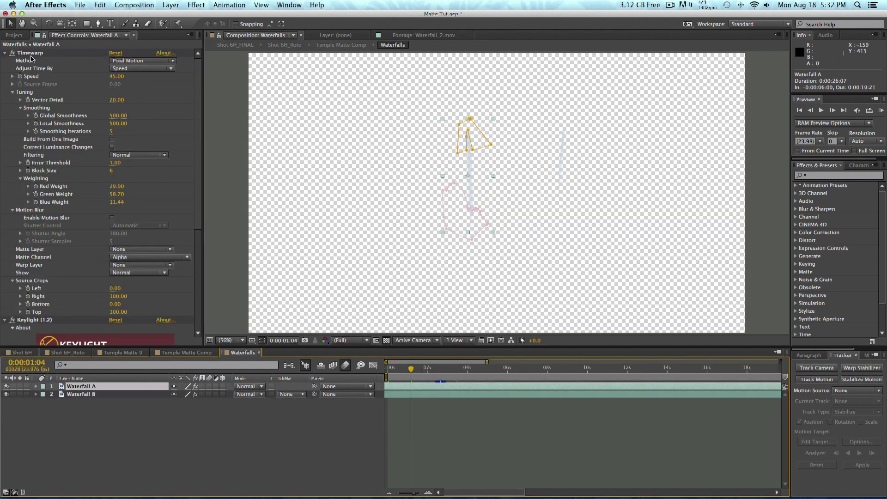
Step: Review the Timewarp and Keylight (1.2) effects on Waterfall A and disable Keylight at the first frame
left_click(38, 320)
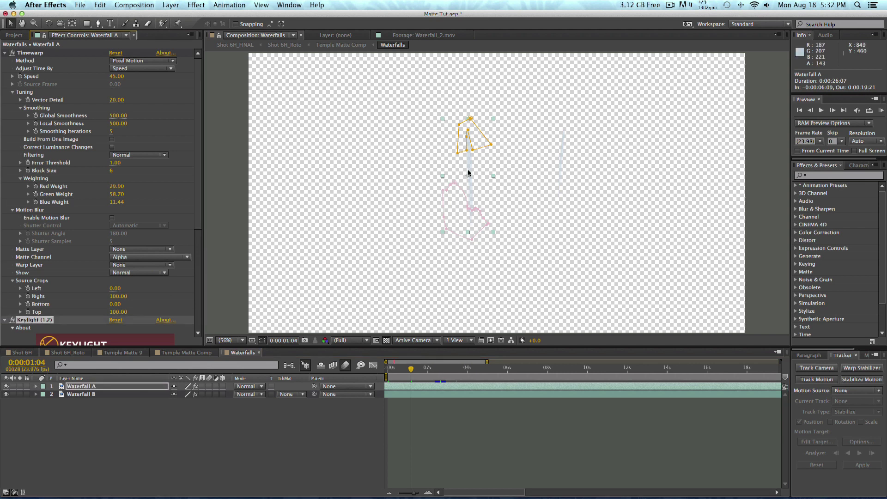
left_click(37, 53)
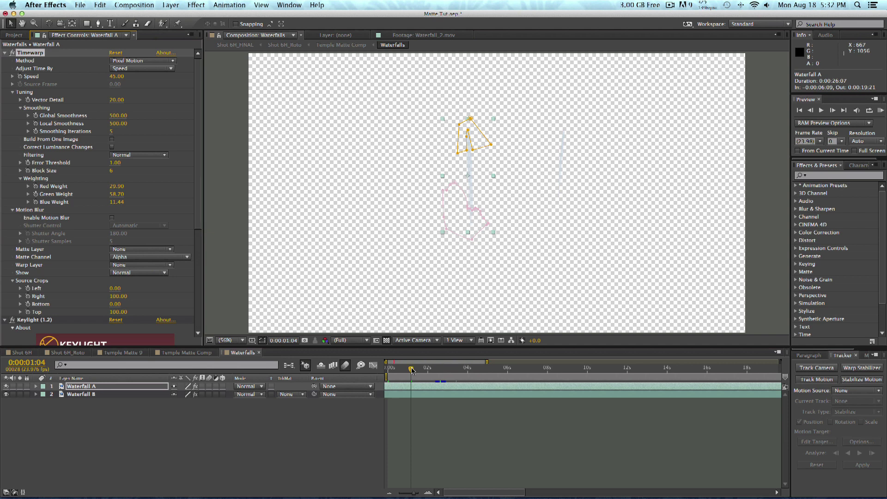
left_click_drag(411, 369, 387, 369)
left_click(12, 320)
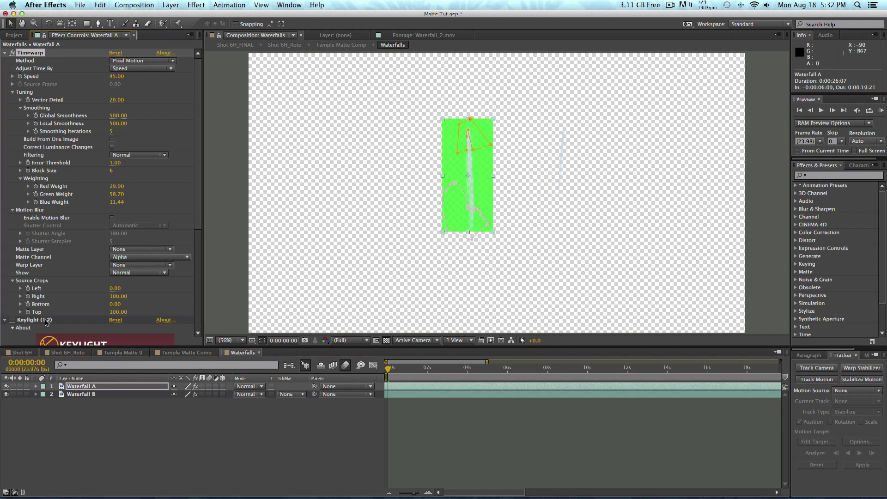
Step: Preview the unkeyed Waterfall A footage at 100% magnification and close the Waterfalls composition
key("period")
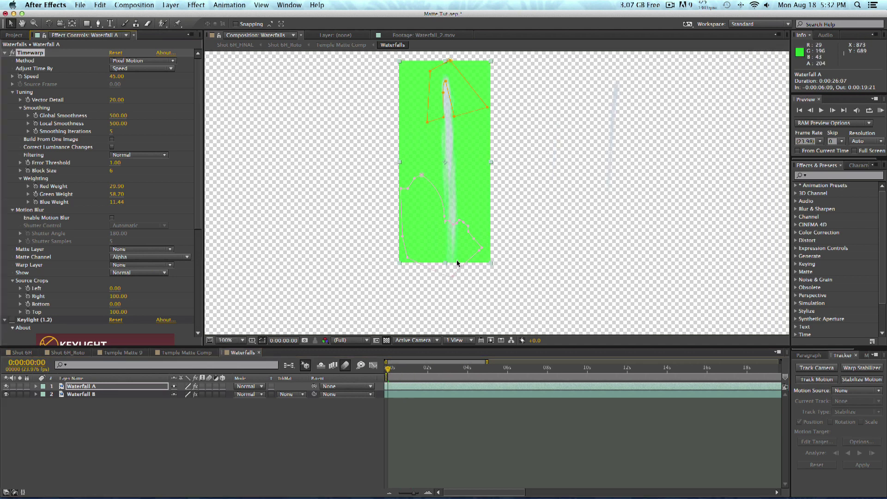
left_click_drag(454, 253, 486, 284)
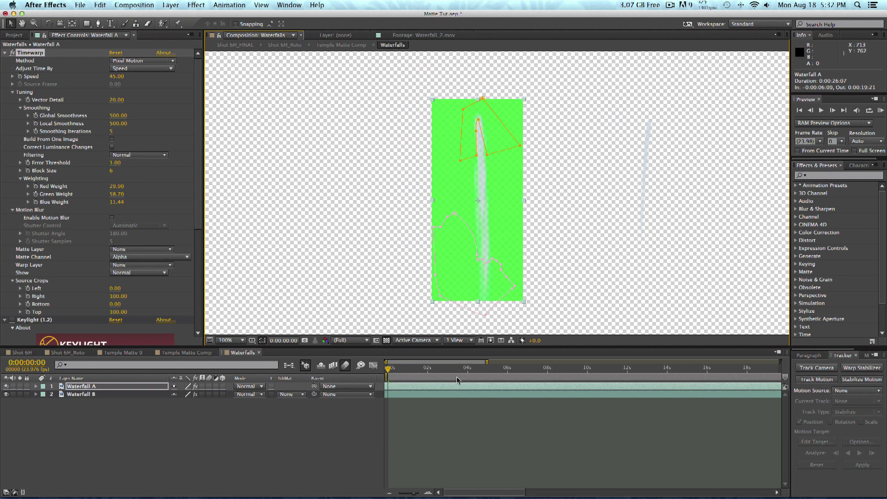
left_click(881, 110)
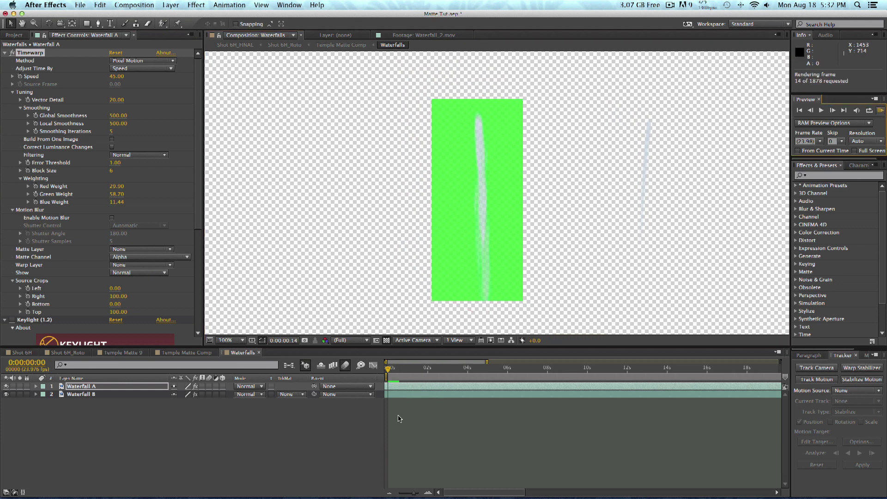
key("space")
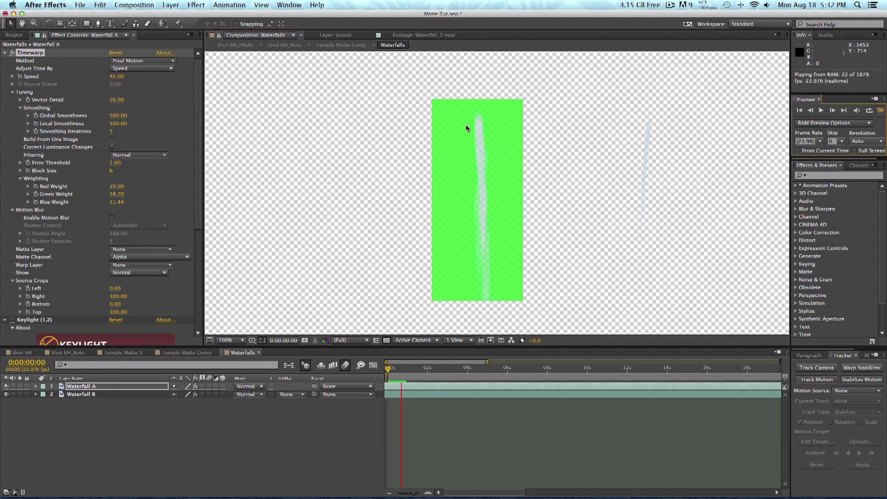
key("space")
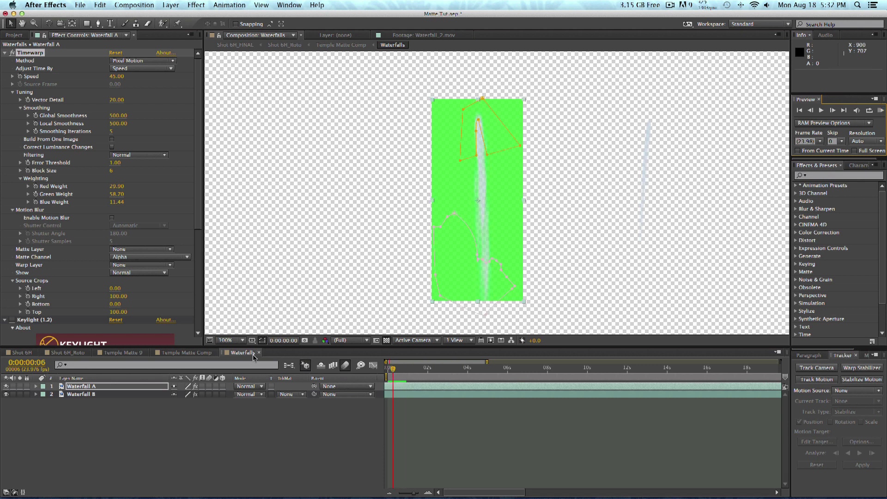
left_click(259, 353)
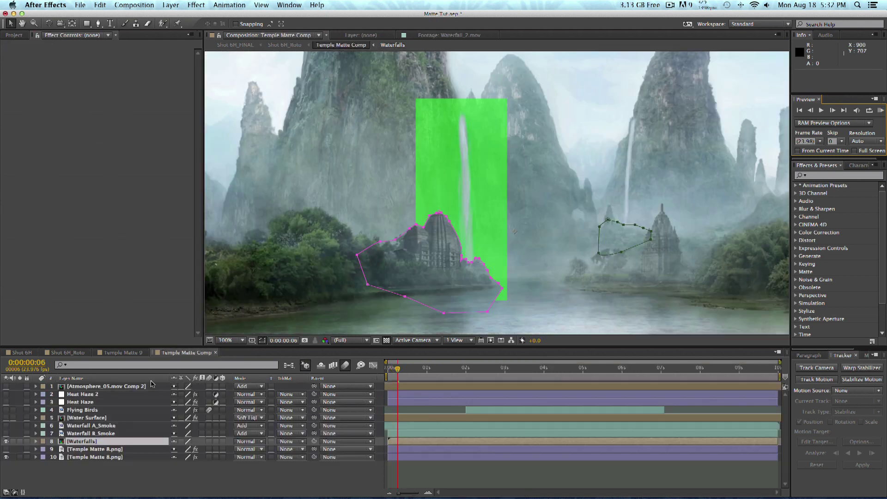
Step: Open the Waterfalls composition and re-enable the Keylight (1.2) effect on Waterfall A
left_click(113, 443)
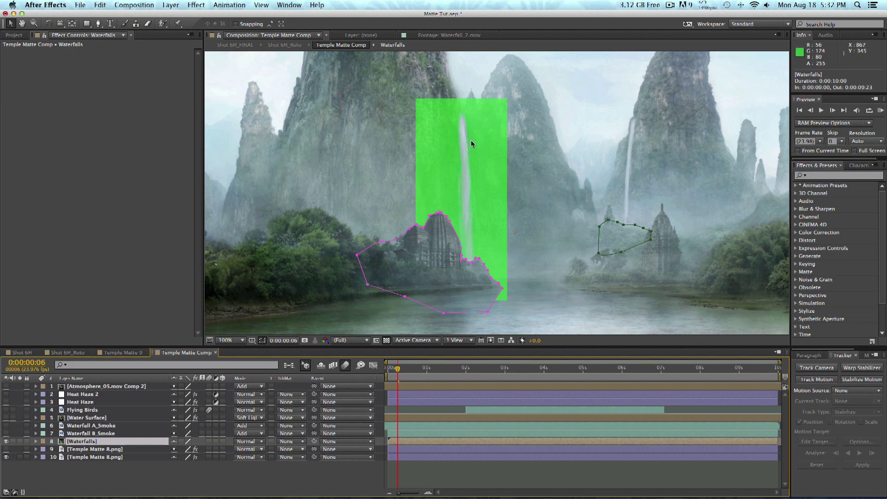
double_click(106, 446)
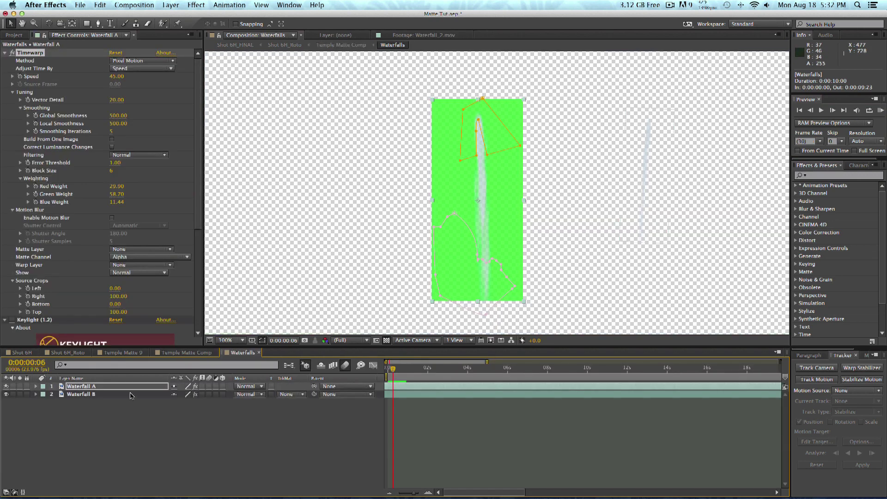
left_click(111, 389)
left_click(12, 320)
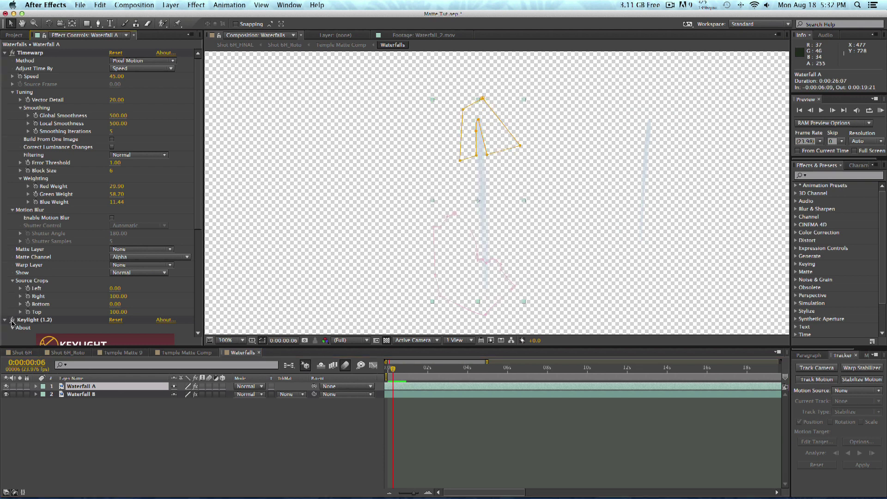
Step: Select Waterfall A and Waterfall B in turn to inspect their masks and Timewarp settings
left_click(217, 462)
left_click(97, 389)
left_click(97, 395)
left_click(469, 422)
left_click(112, 394)
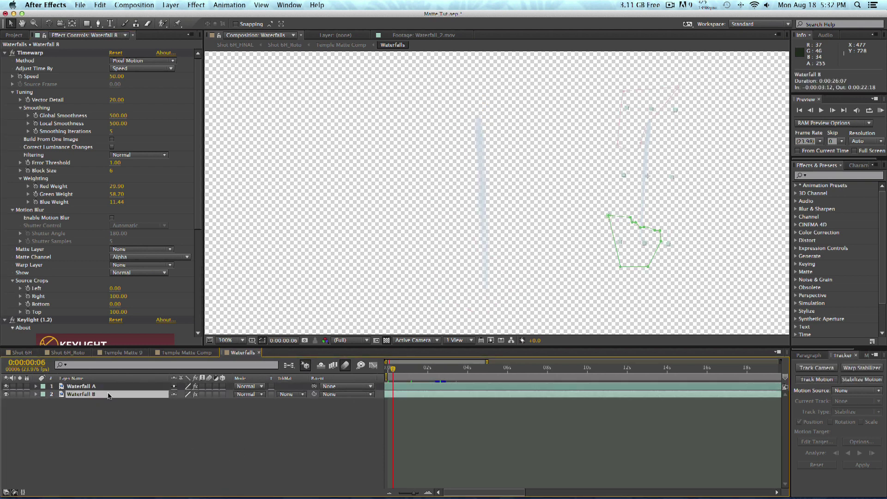
Step: Widen Waterfall A slightly in the viewer, try another small resize, and undo the last scale
left_click(111, 388)
left_click_drag(430, 200, 429, 200)
left_click_drag(428, 102, 428, 103)
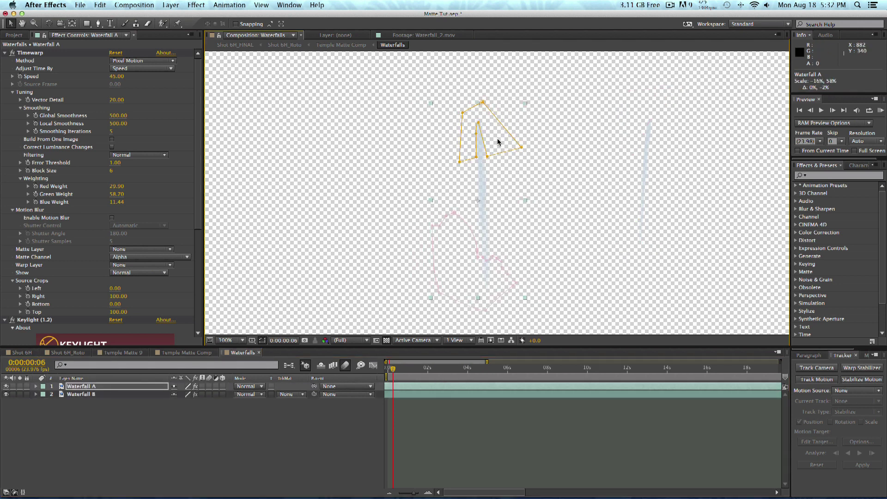
key("super+z")
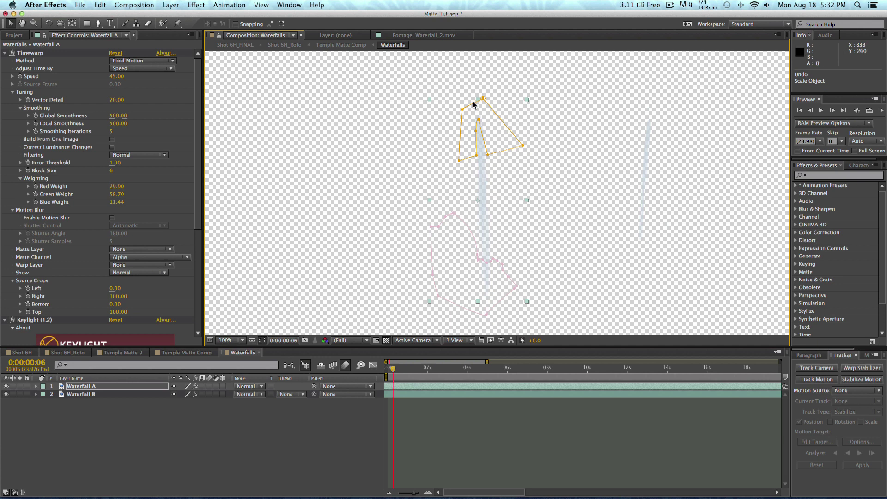
Step: Return to Temple Matte Comp and RAM-preview the keyed waterfalls against the matte painting
left_click(187, 352)
left_click(881, 110)
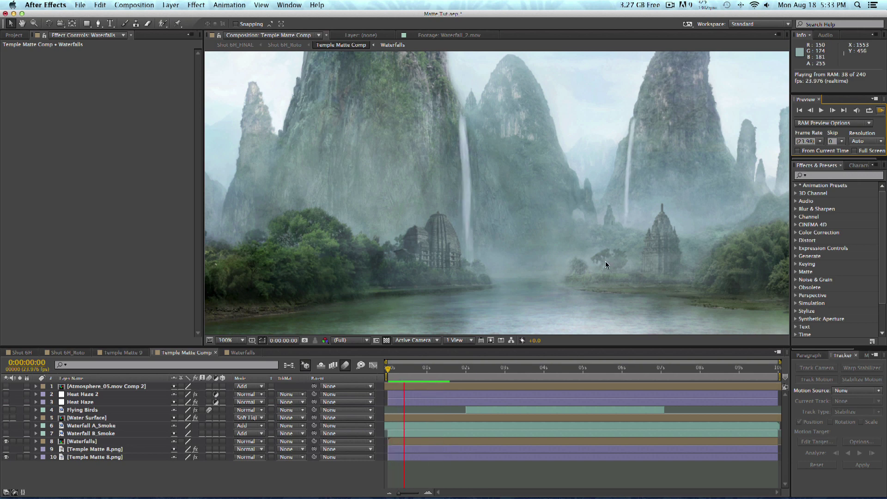
key("space")
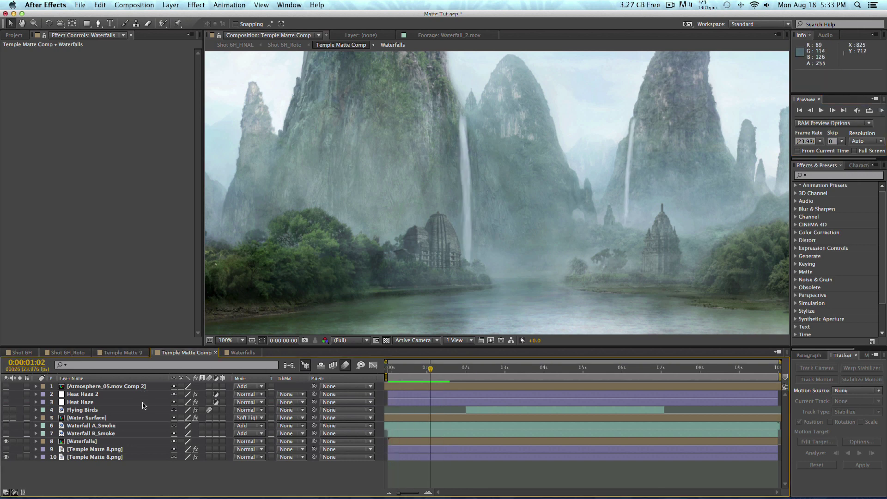
Step: Make the Waterfall A_Smoke and Waterfall B_Smoke layers visible in Temple Matte Comp
left_click(82, 434)
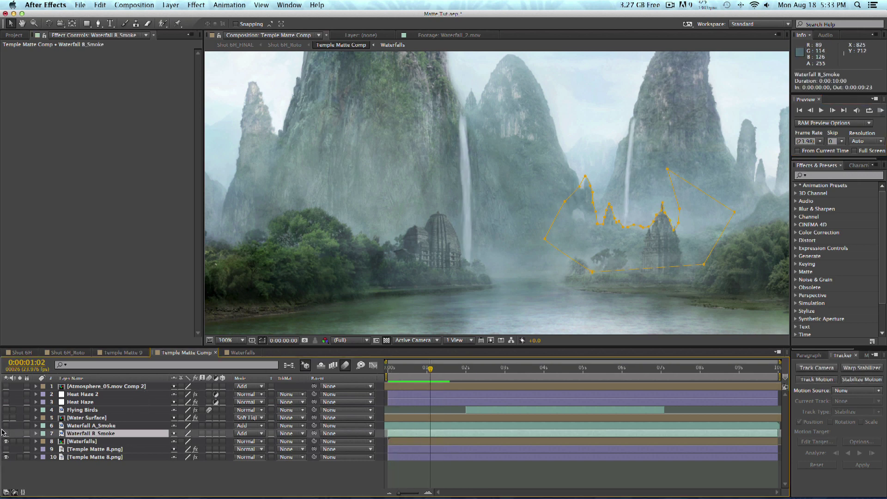
left_click(123, 425)
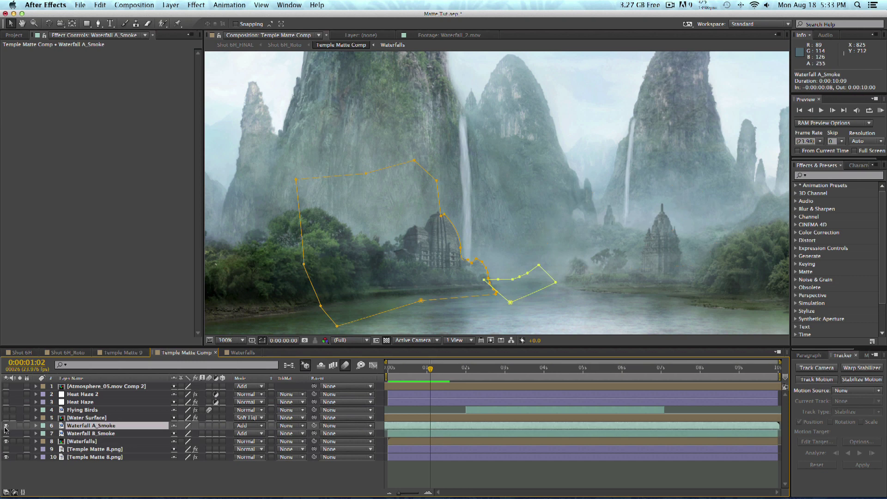
left_click(5, 433)
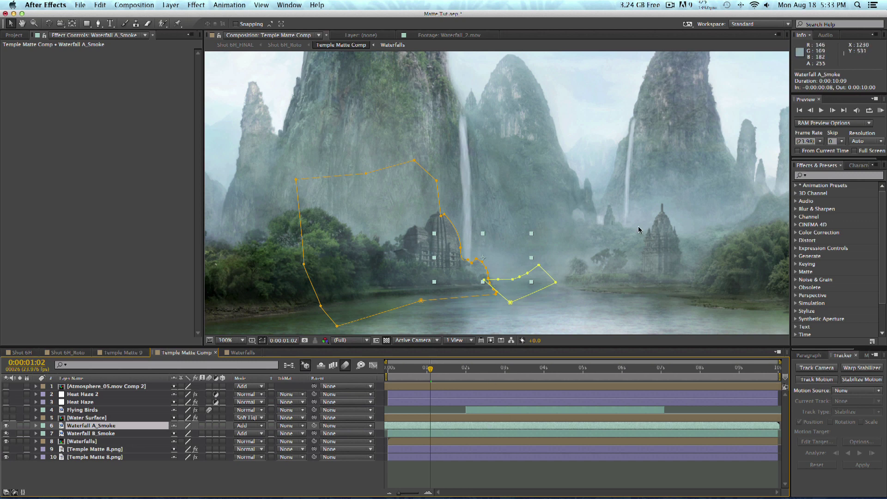
Step: RAM-preview and scrub the smoke at the base of the waterfalls, and fit the whole composition in the viewer
key("F2")
mouse_move(389, 370)
left_mouse_down()
mouse_move(474, 370)
mouse_move(377, 370)
left_mouse_up()
left_click(879, 112)
left_click(880, 112)
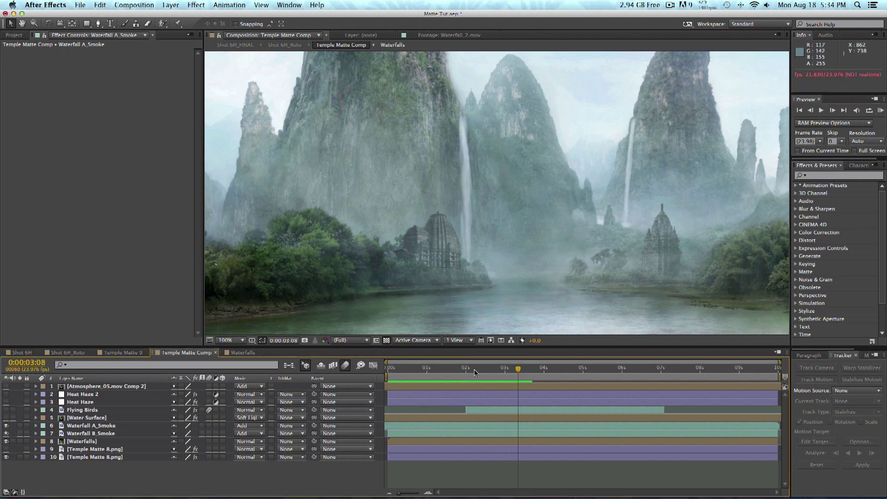
left_click(461, 369)
key("space")
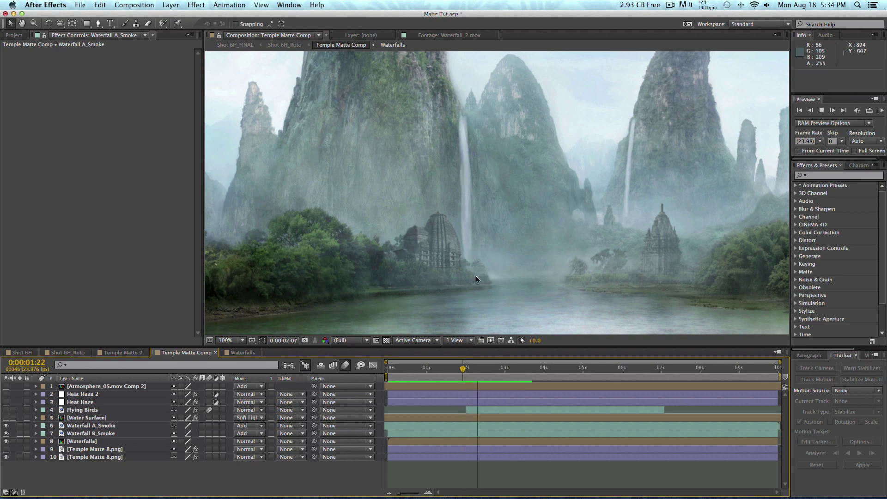
left_click_drag(511, 370, 395, 370)
left_click(228, 341)
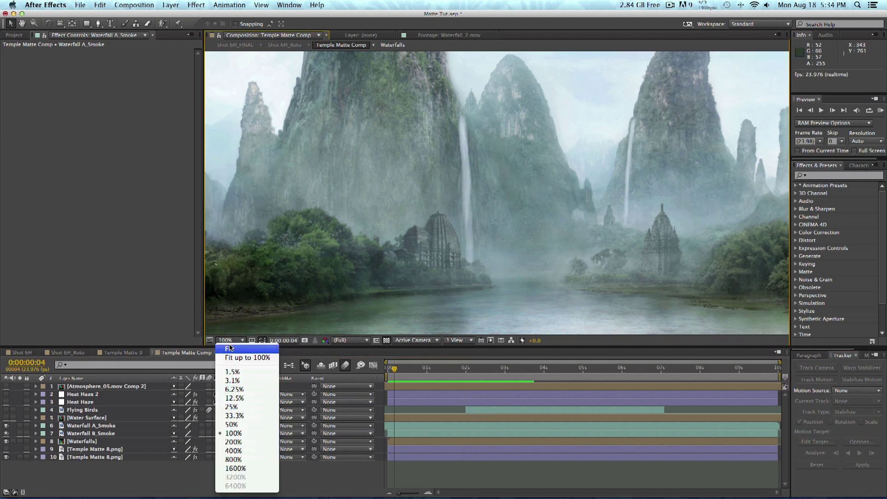
left_click(232, 425)
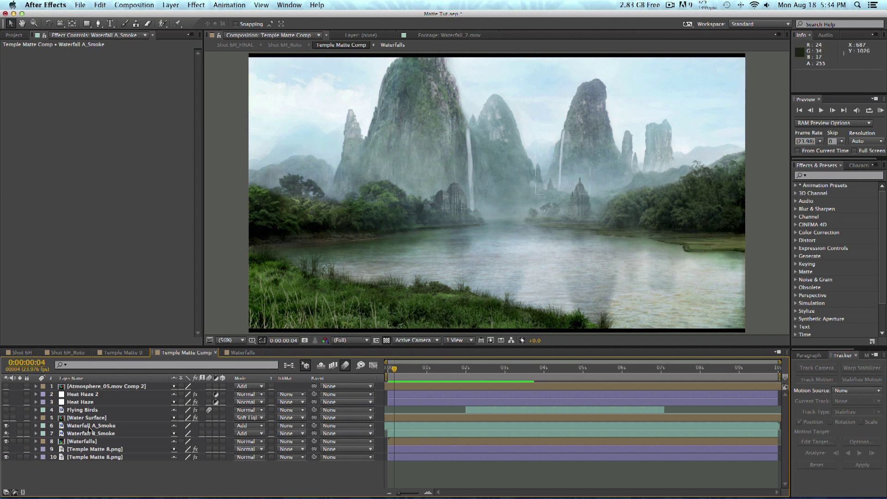
Step: Open Water Surfce CG.mov from the Jungle Matte Elements folder and play through the footage
left_click(15, 36)
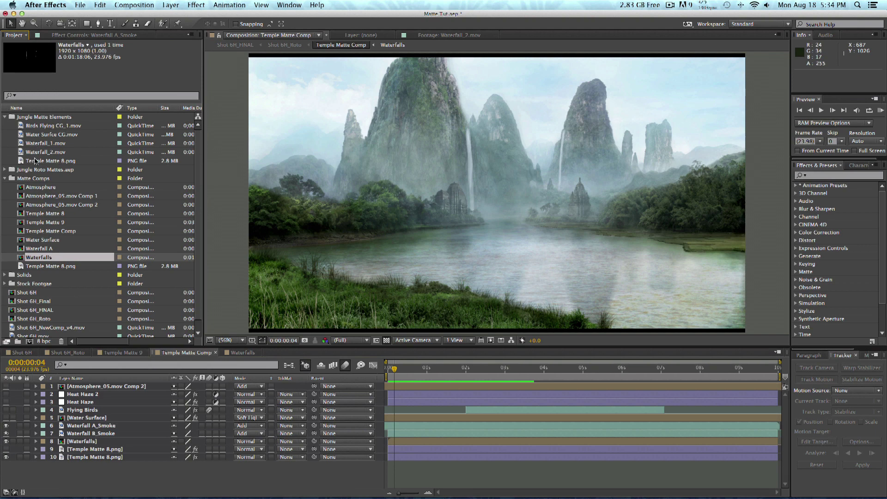
left_click(55, 128)
double_click(70, 135)
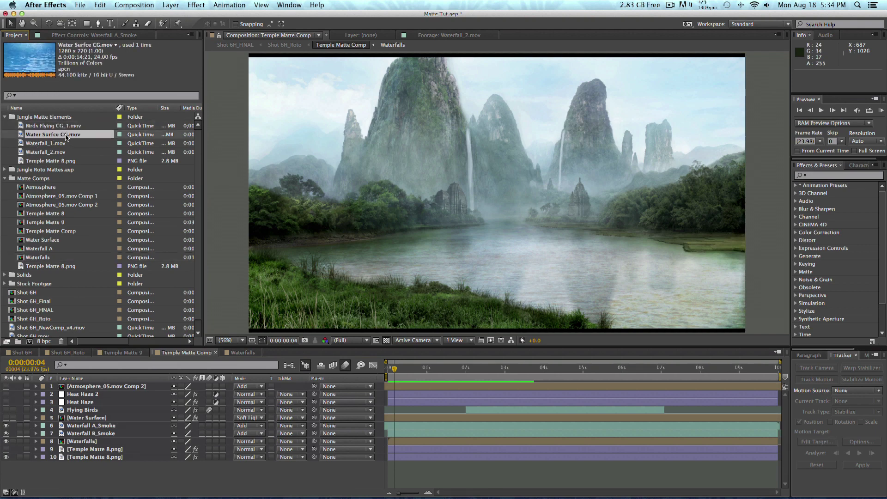
left_click_drag(281, 323, 365, 316)
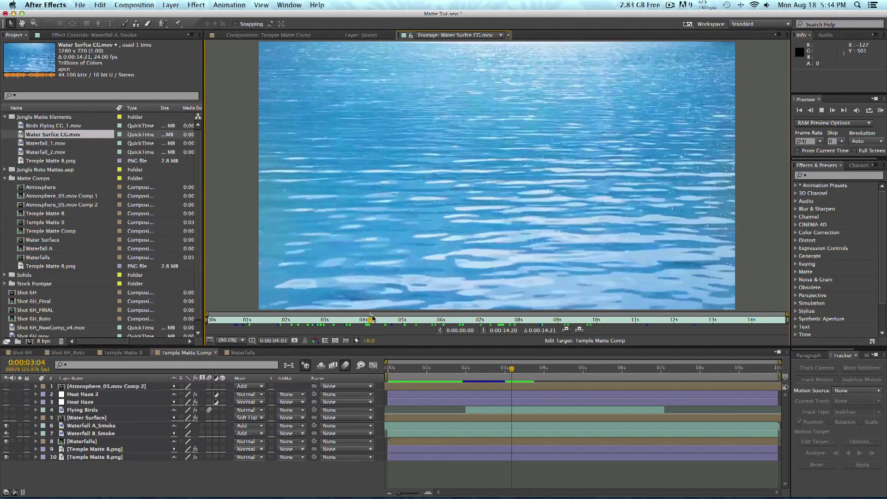
key("space")
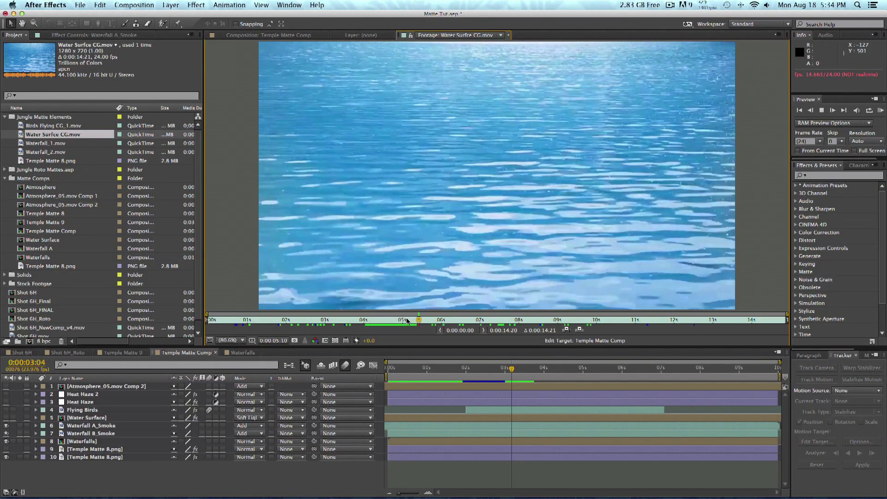
key("space")
left_click_drag(422, 321, 440, 325)
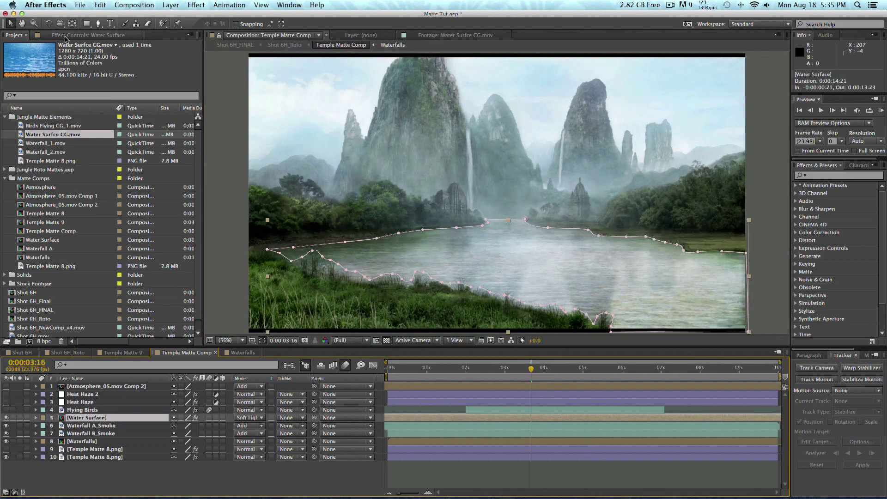
Step: Try a higher Master Saturation in the Water Surface layer's Hue/Saturation effect, and return it to -100
left_click(67, 36)
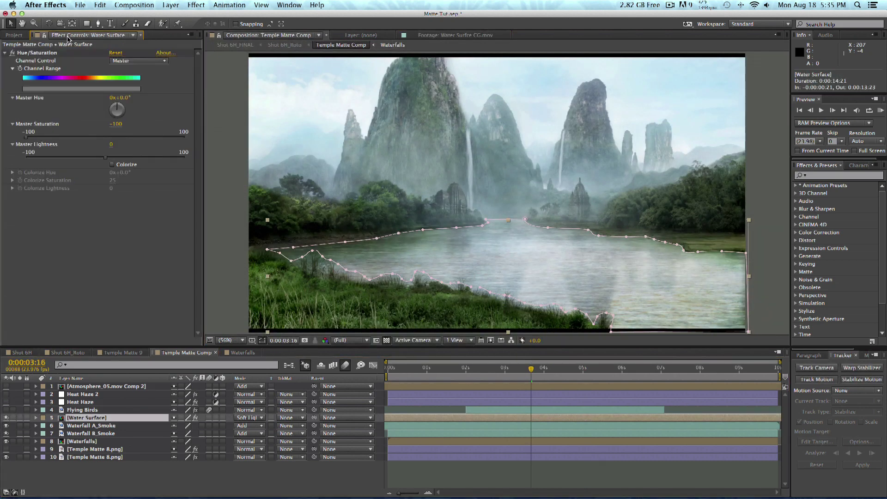
left_click(44, 53)
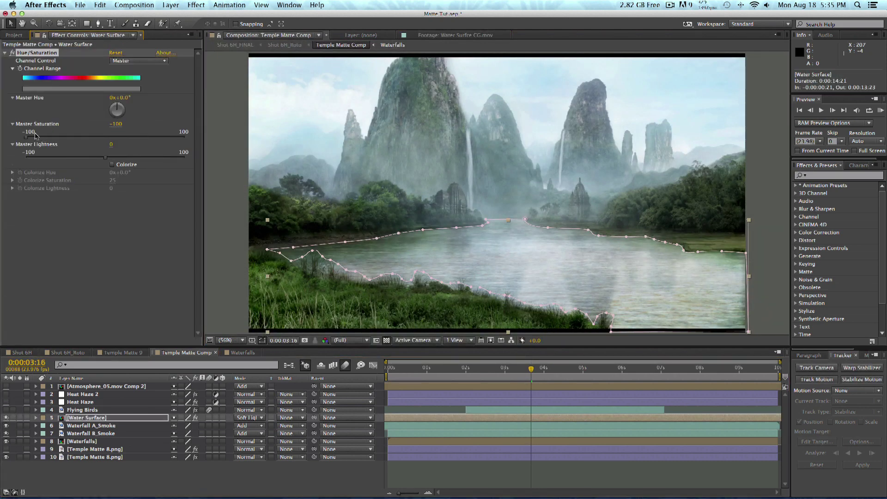
left_click_drag(31, 136, 154, 137)
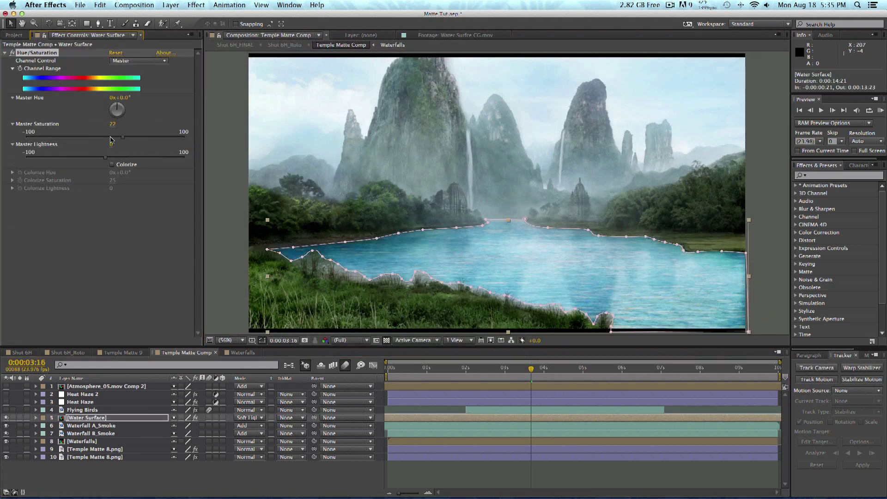
left_click_drag(98, 140, 10, 137)
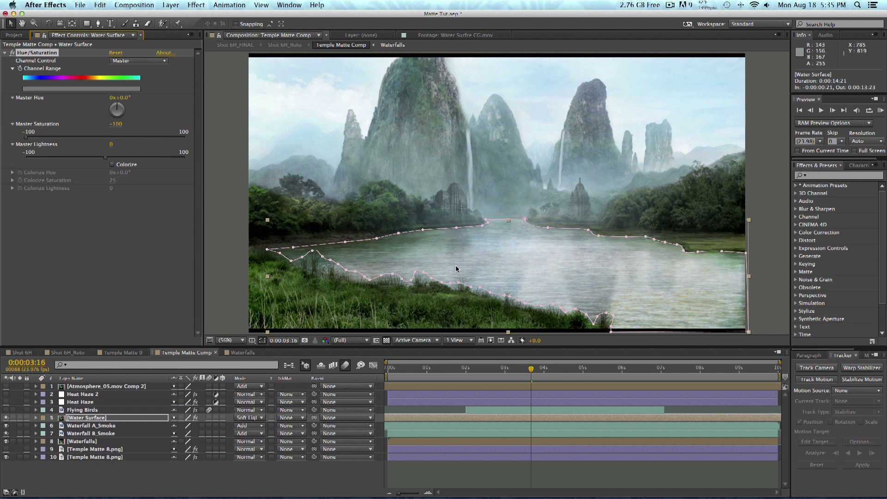
left_click(511, 472)
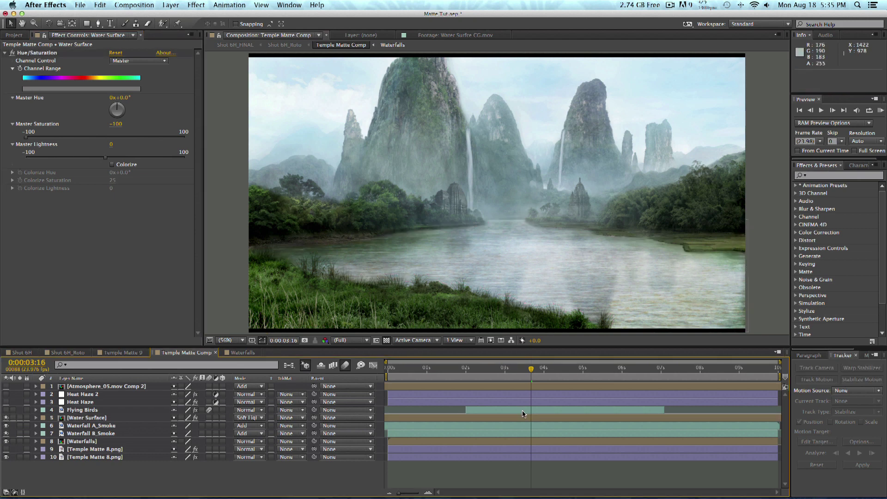
Step: Open the Water Surface composition to inspect its source footage layer and return to Temple Matte Comp
double_click(86, 418)
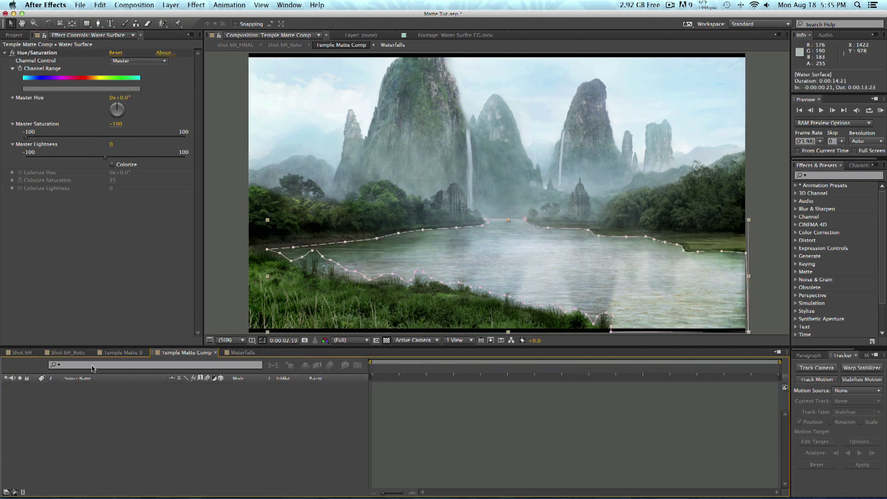
left_click(84, 387)
left_click(123, 422)
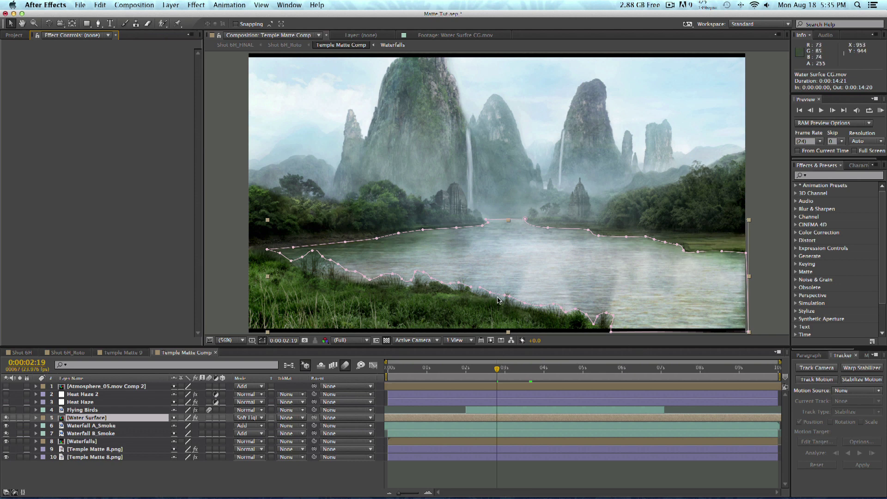
Step: Select the Water Surface layer, check its mask feather setting, and clear the selection
left_click(130, 418)
key("f")
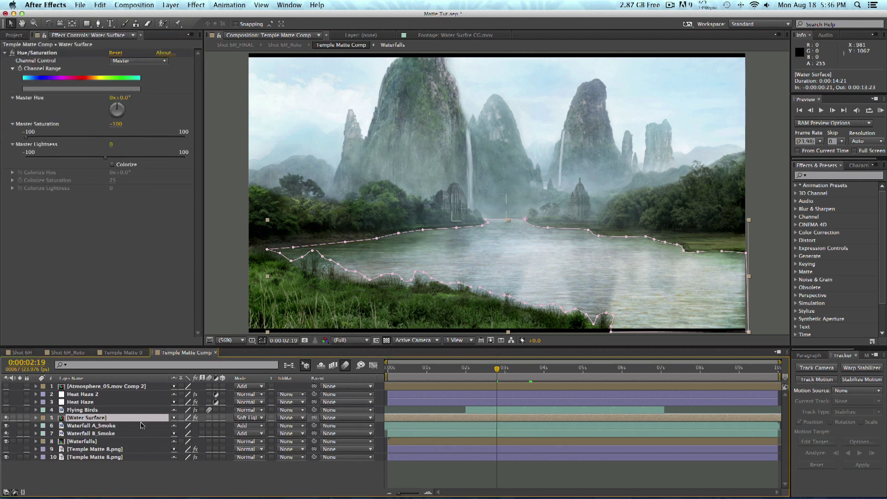
key("f")
left_click(441, 477)
Step: Scrub back to about 2 seconds and RAM-preview Temple Matte Comp with the animated water surface
left_click_drag(504, 373, 467, 373)
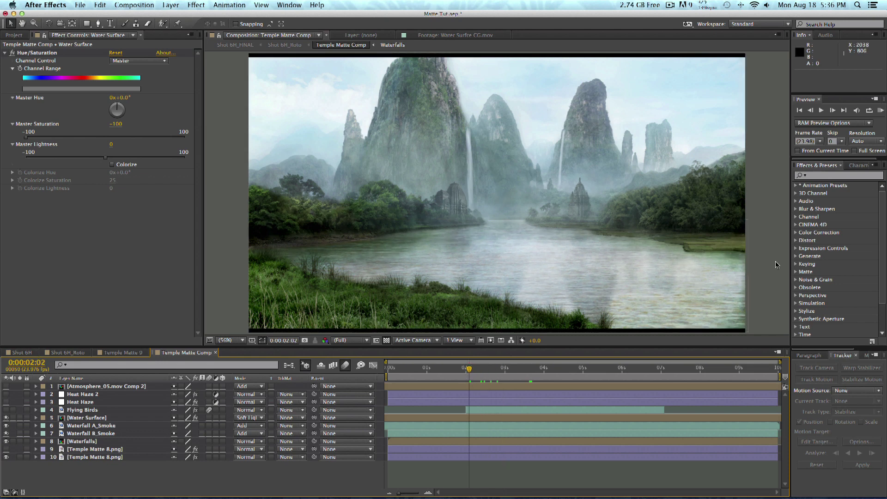
key("KP_0")
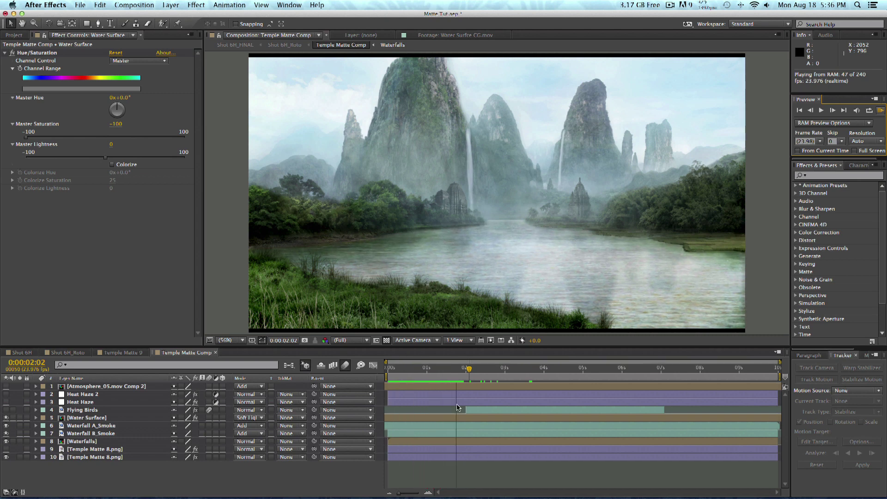
key("space")
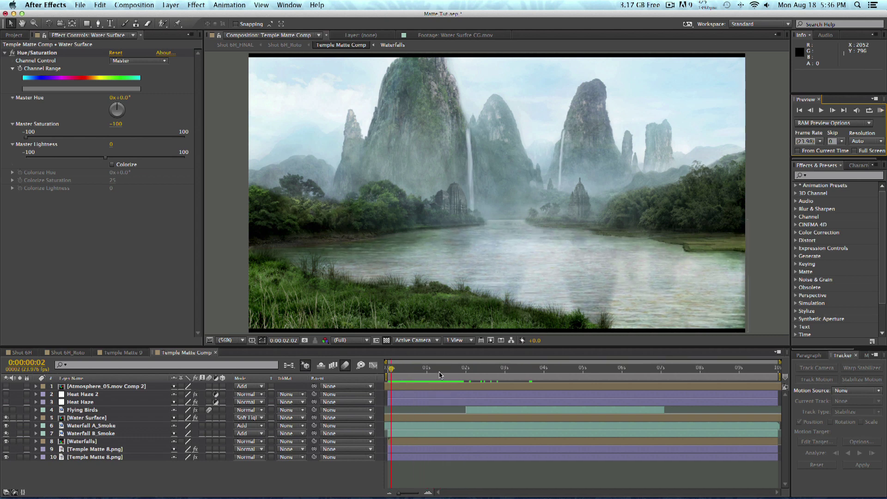
Step: Inspect the masks of the Water Surface and Waterfall A_Smoke layers, and play the composition without outlines
left_click(107, 419)
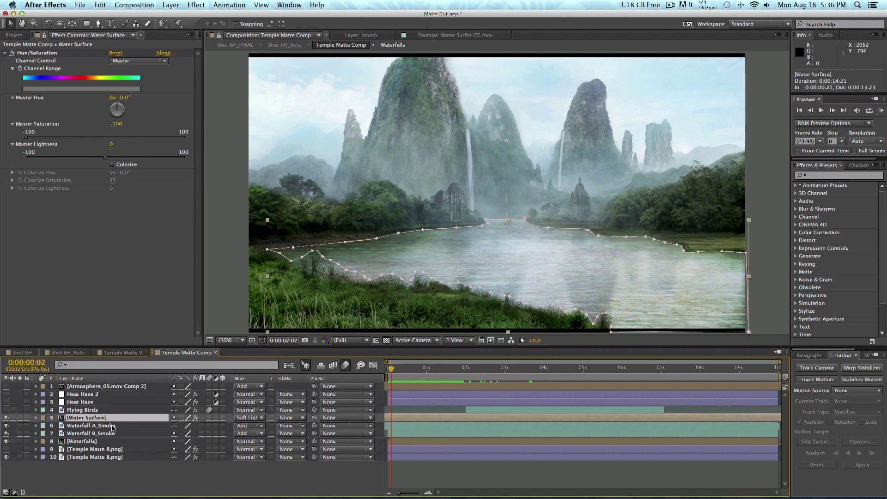
left_click(112, 427)
left_click(102, 419)
left_click(483, 484)
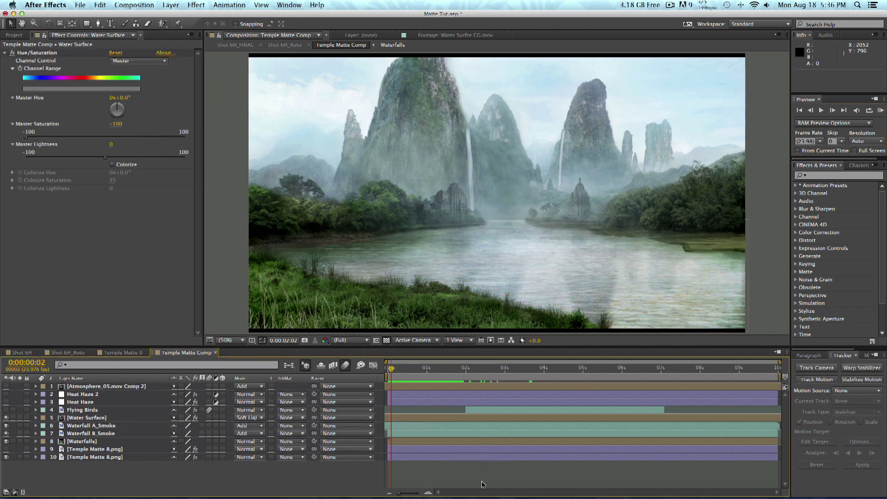
key("space")
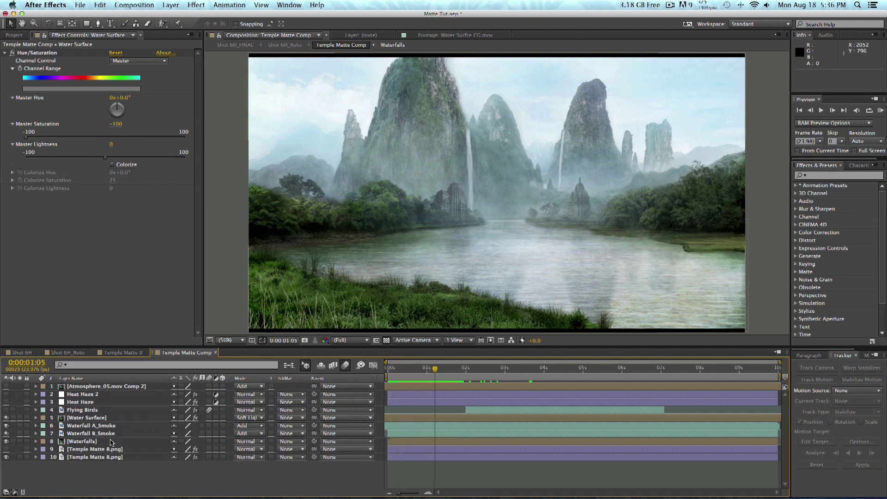
left_click(109, 418)
left_click(107, 426)
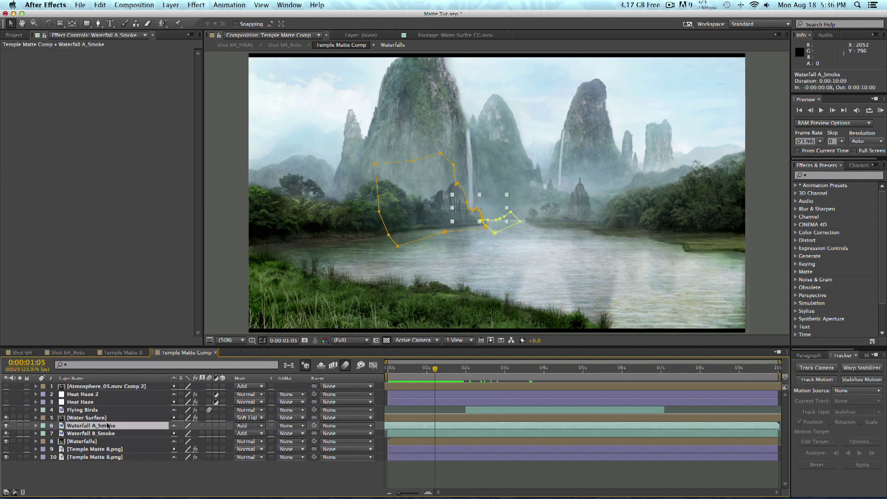
Step: Inspect the Water Surface layer's mask along the river's edge and scrub back to frame 19 with the layer selected
left_click(118, 417)
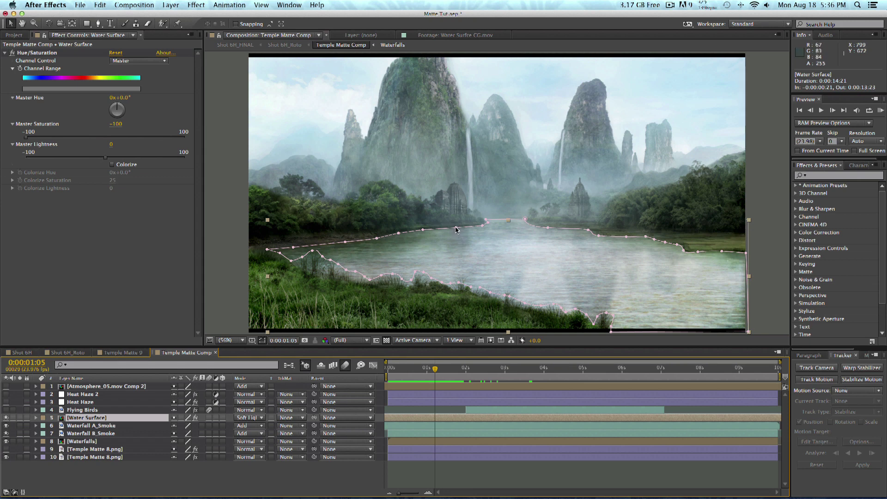
left_click(466, 486)
left_click_drag(435, 369, 418, 369)
left_click(114, 418)
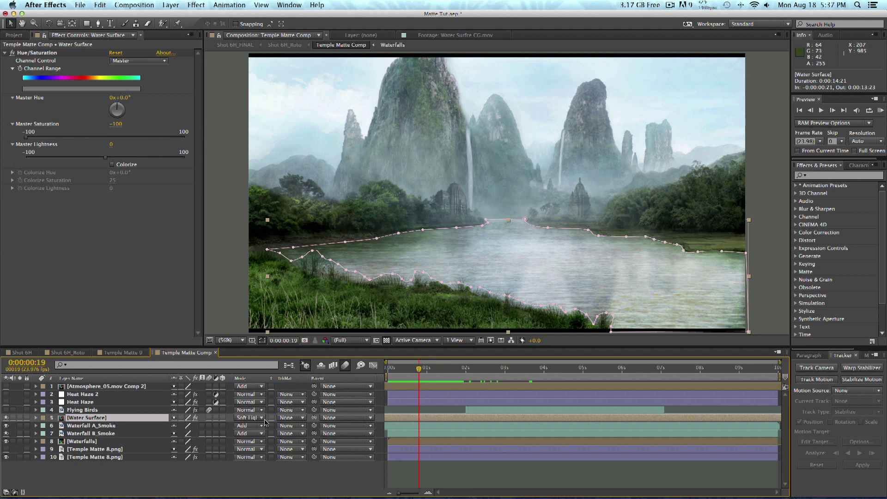
Step: Set the Water Surface layer's blending mode to Normal for comparison, restore Soft Light, and clear the selection
left_click(261, 418)
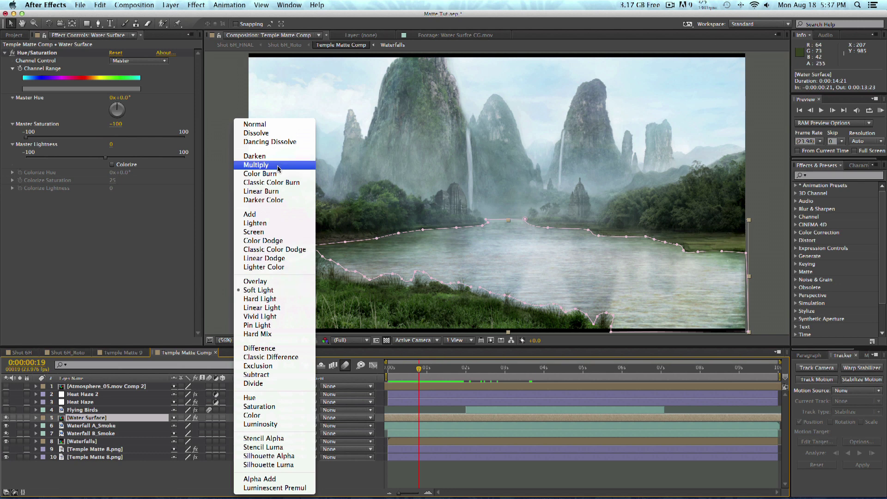
left_click(255, 124)
mouse_move(144, 498)
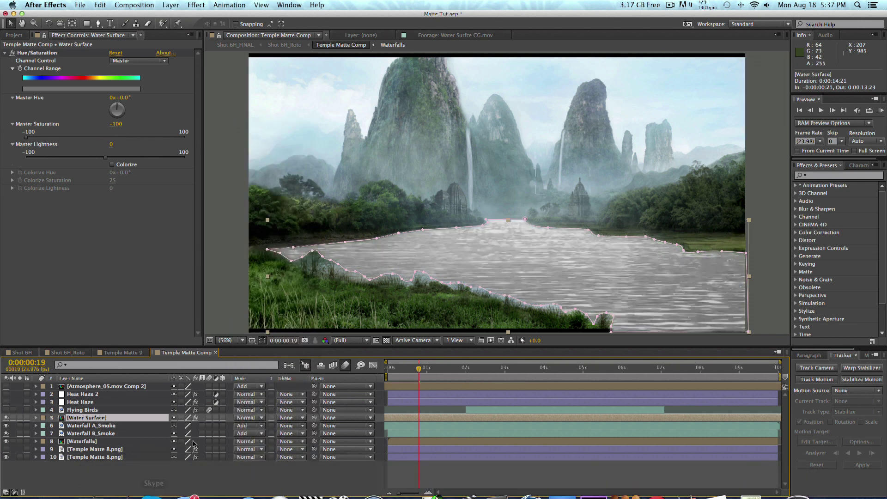
left_click(248, 418)
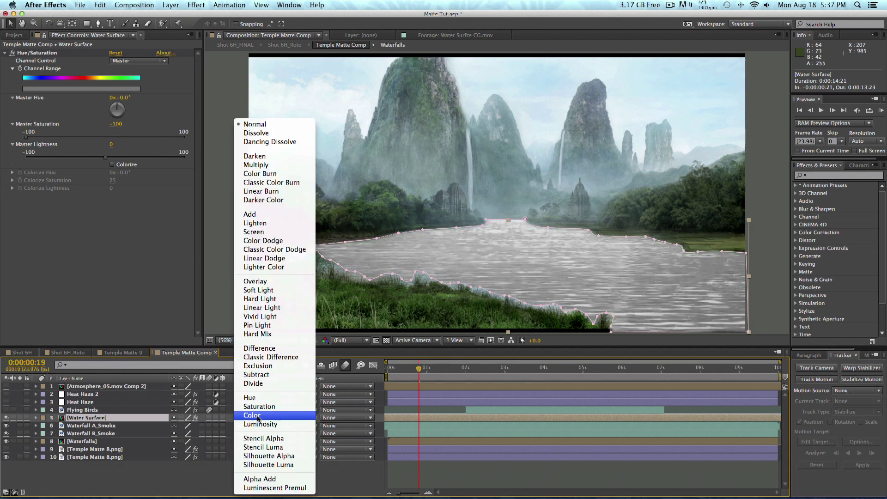
left_click(296, 291)
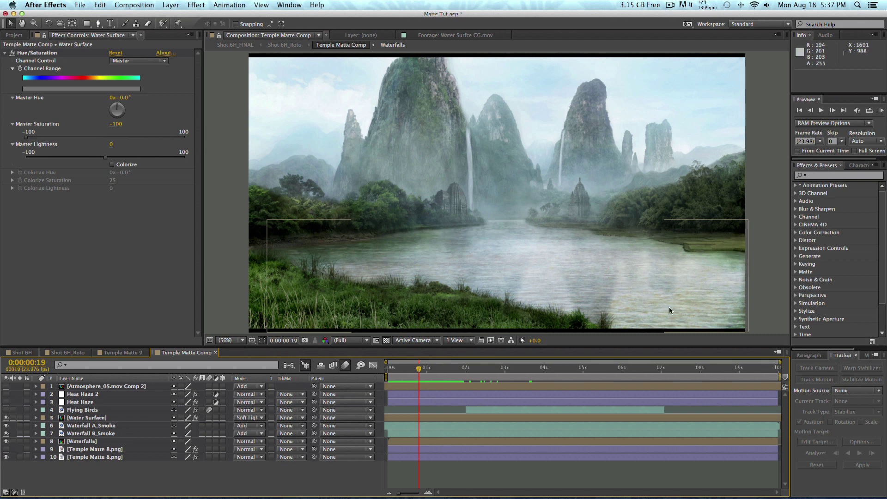
left_click(444, 468)
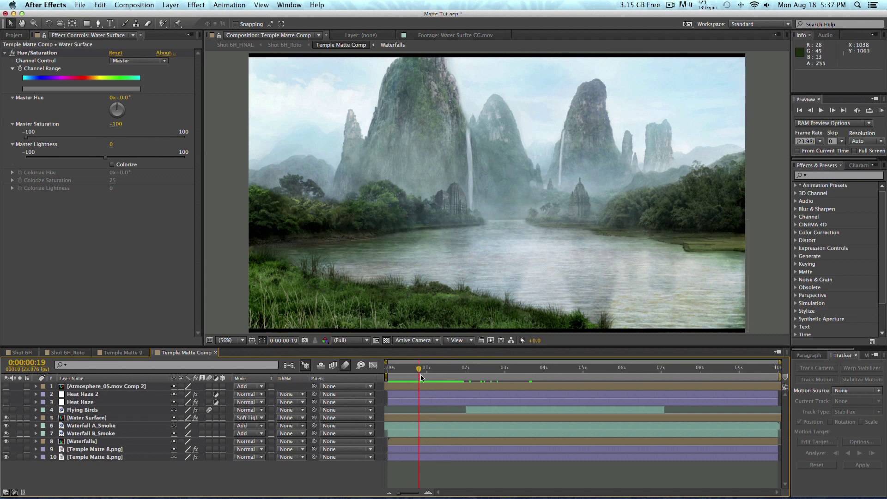
Step: Scrub back toward the start and inspect the masks and Turbulent Displace settings of the Heat Haze 2 and Heat Haze layers
left_click_drag(420, 375, 391, 375)
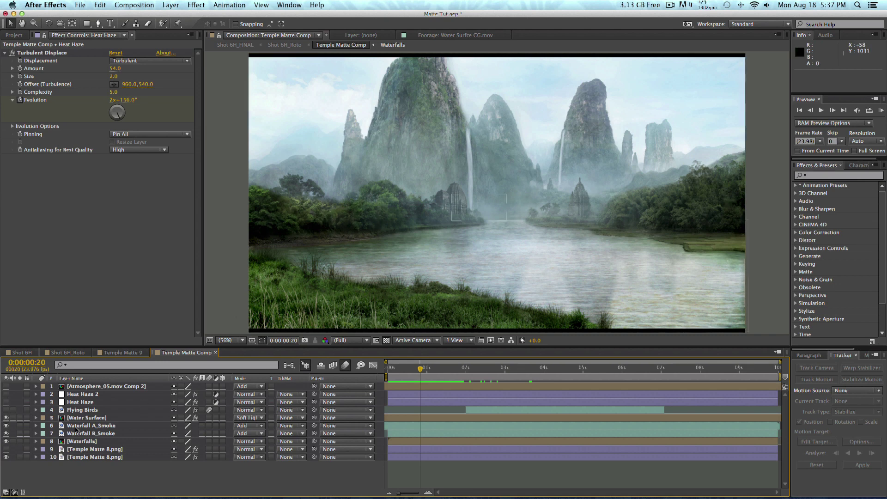
left_click(98, 396)
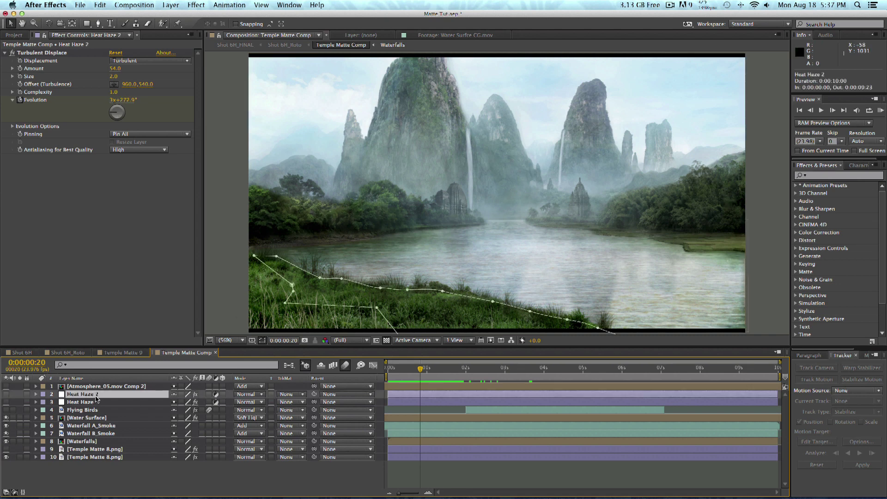
left_click(96, 403)
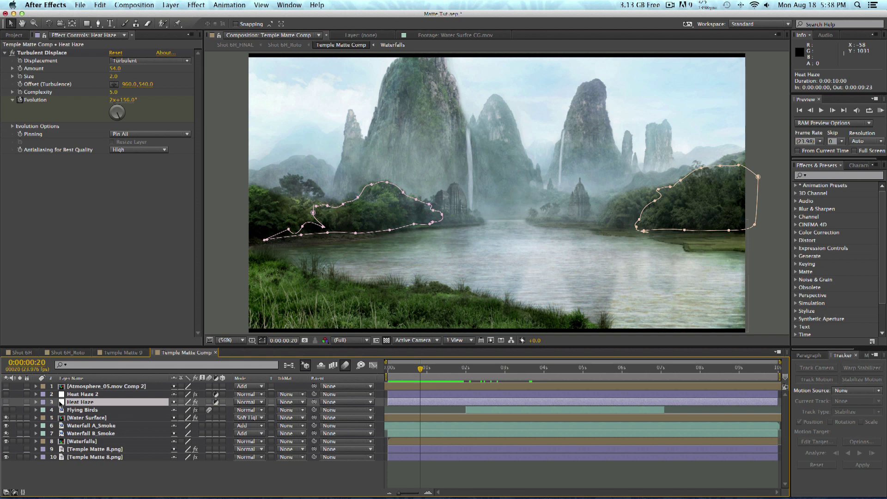
Step: View the available new layer types and the Distort effects including Turbulent Displace, without adding anything
left_click(170, 4)
mouse_move(180, 17)
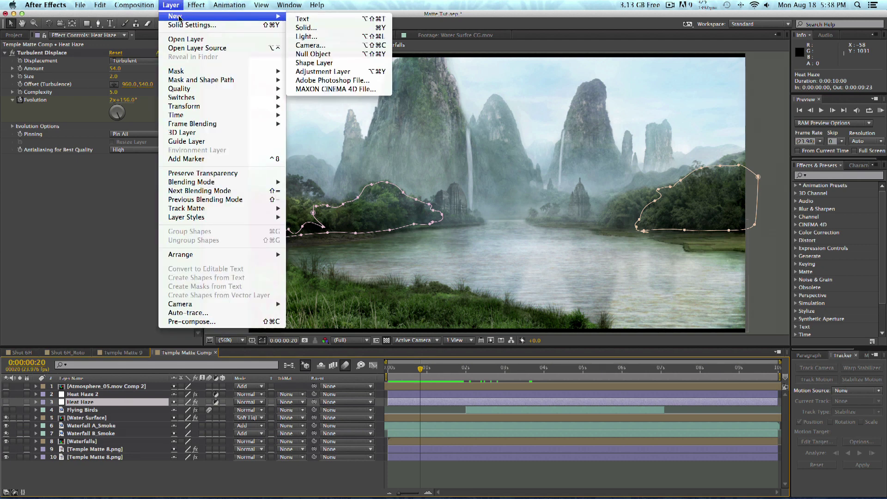
left_click(6, 479)
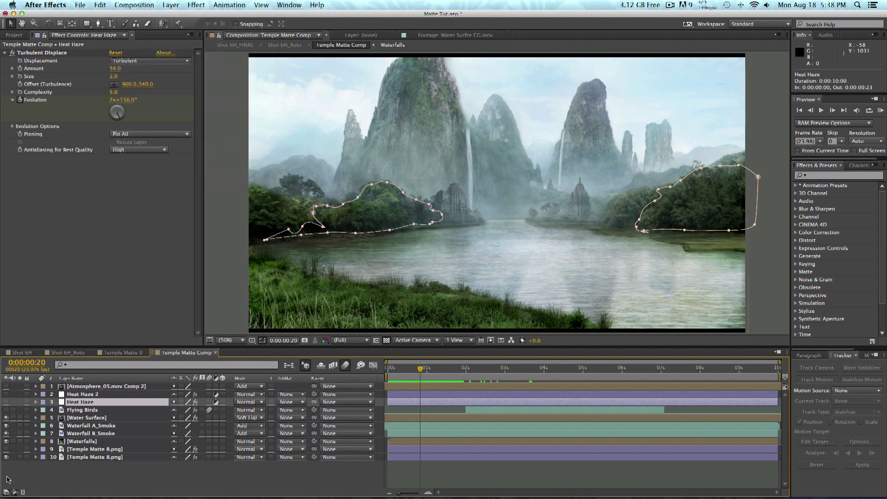
left_click(196, 4)
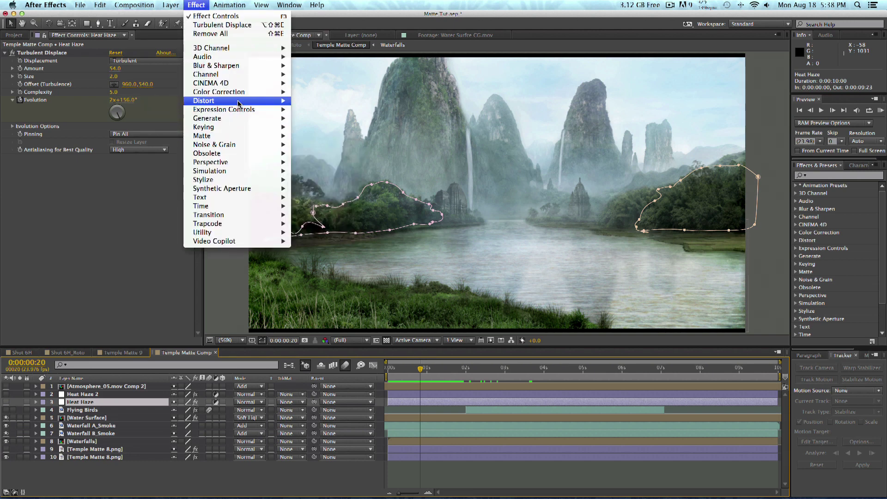
mouse_move(231, 100)
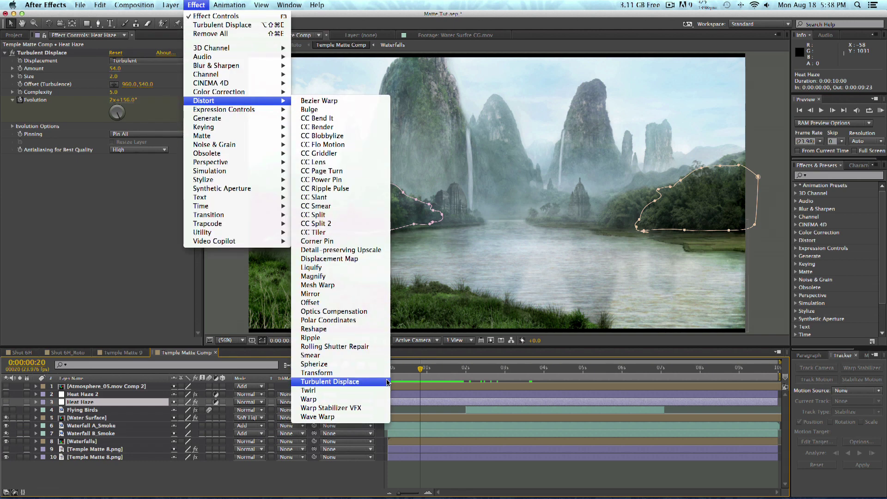
left_click(503, 488)
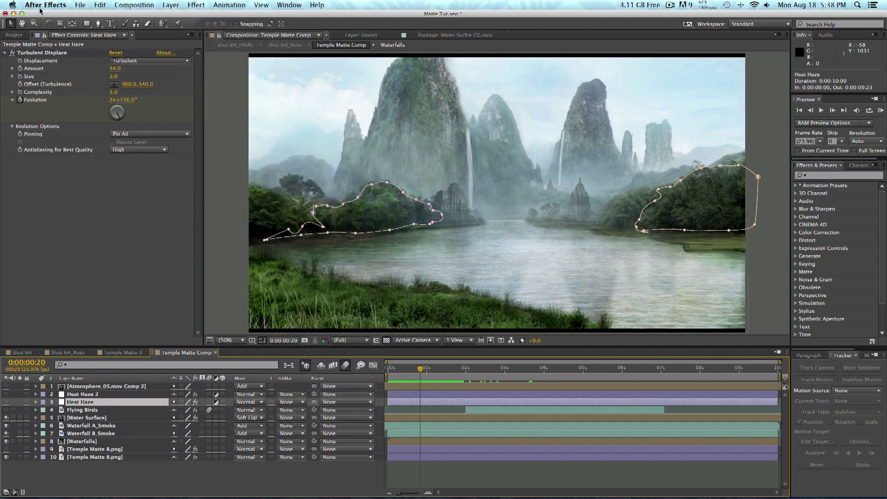
Step: Check how the Evolution of Heat Haze's Turbulent Displace effect animates from first to last frame, and return to the start
left_click(42, 54)
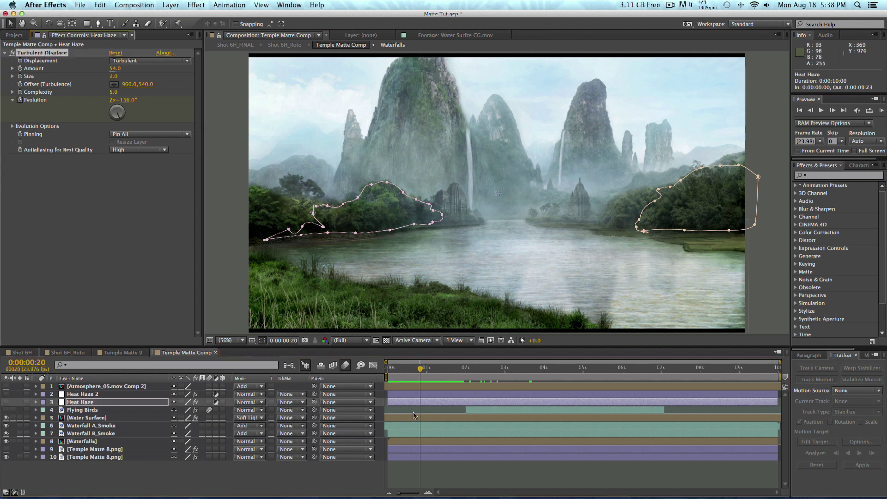
left_click_drag(415, 368, 388, 369)
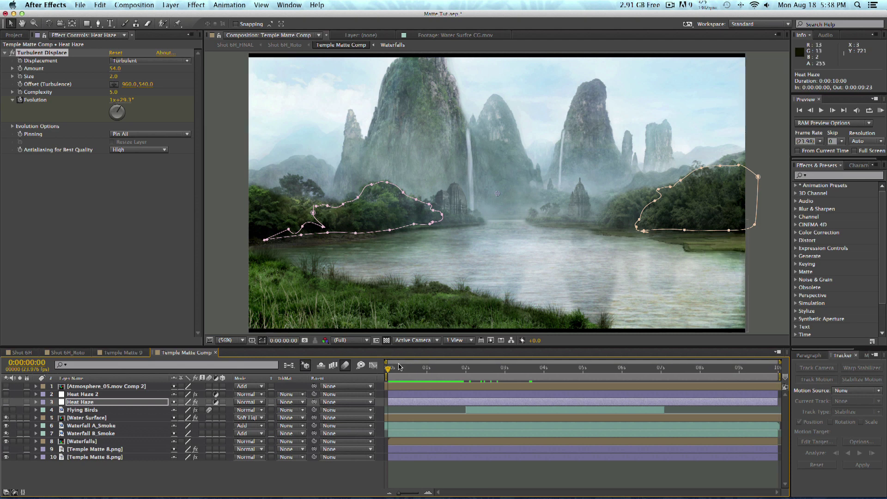
left_click_drag(401, 368, 790, 372)
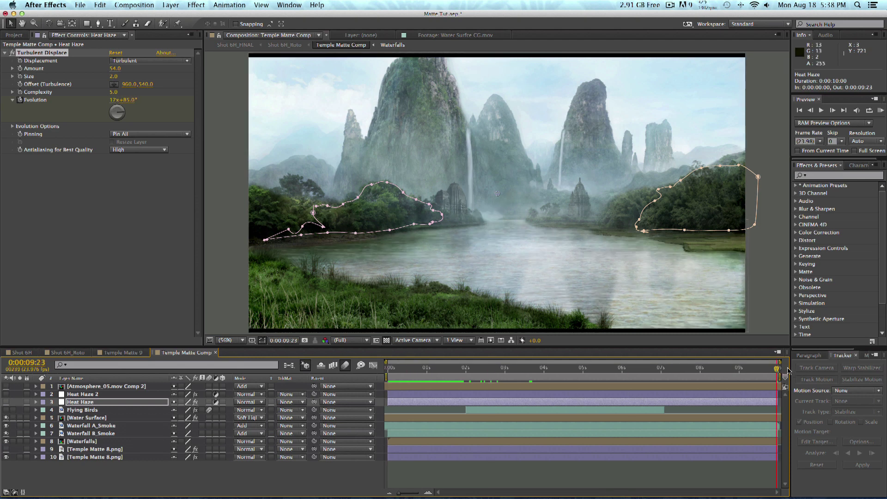
key("Home")
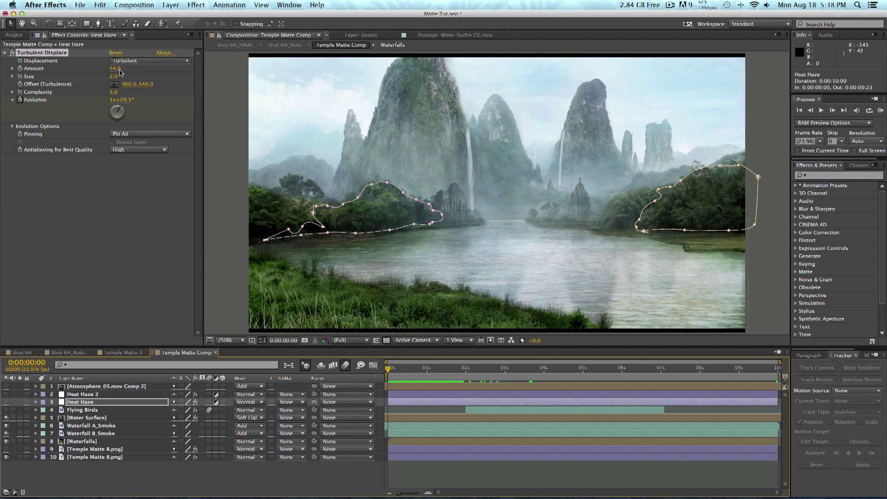
Step: Turn on the Heat Haze layer and RAM-preview the moving trees beside the temple, enlarged to 200%
key("KP_0")
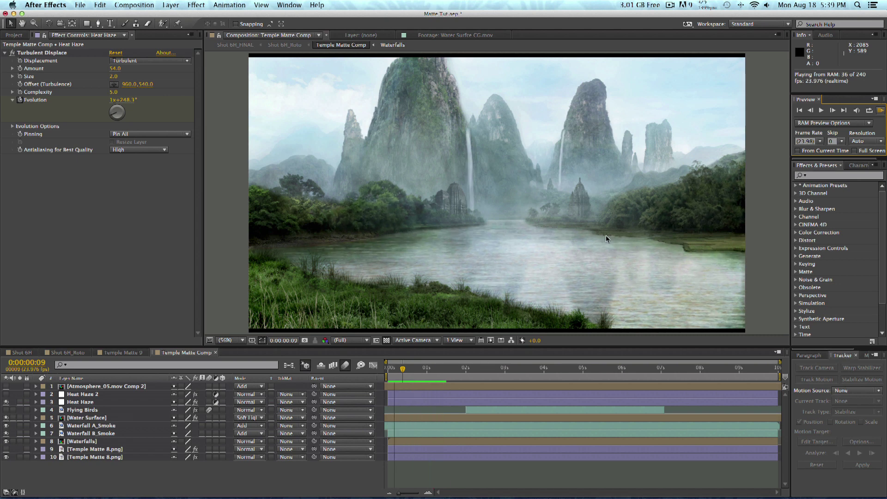
key("space")
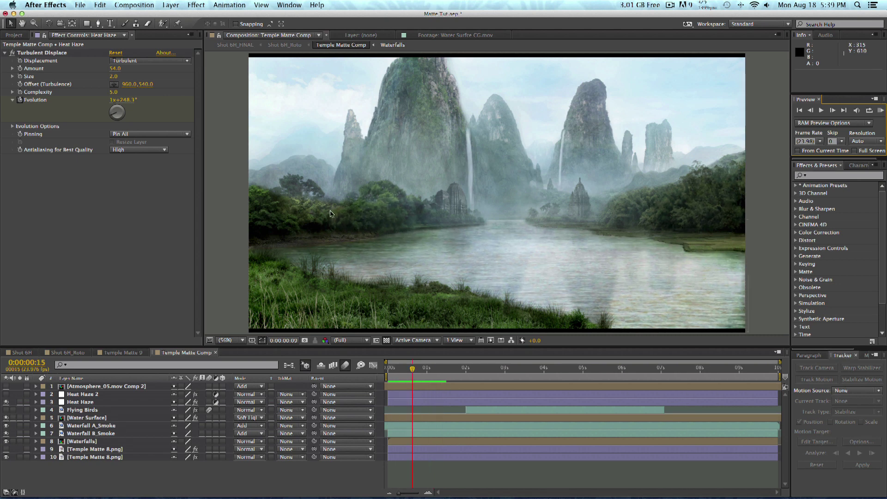
scroll(390, 221, "up", 4)
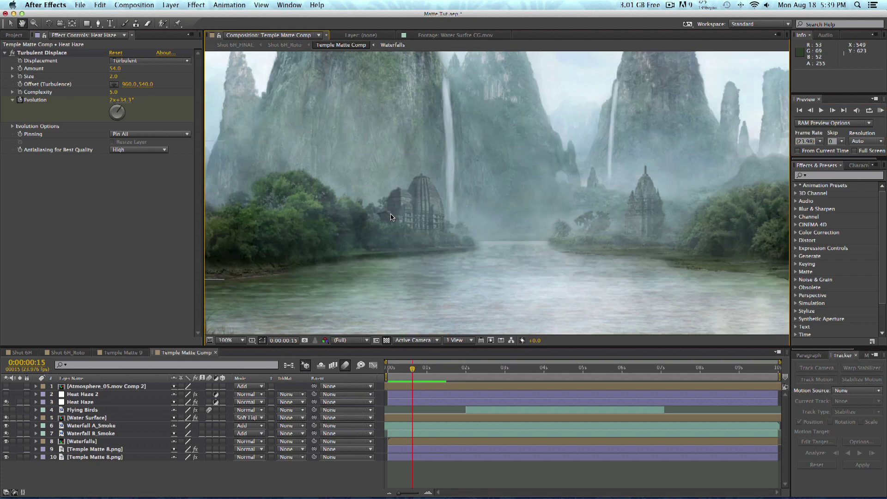
key("KP_0")
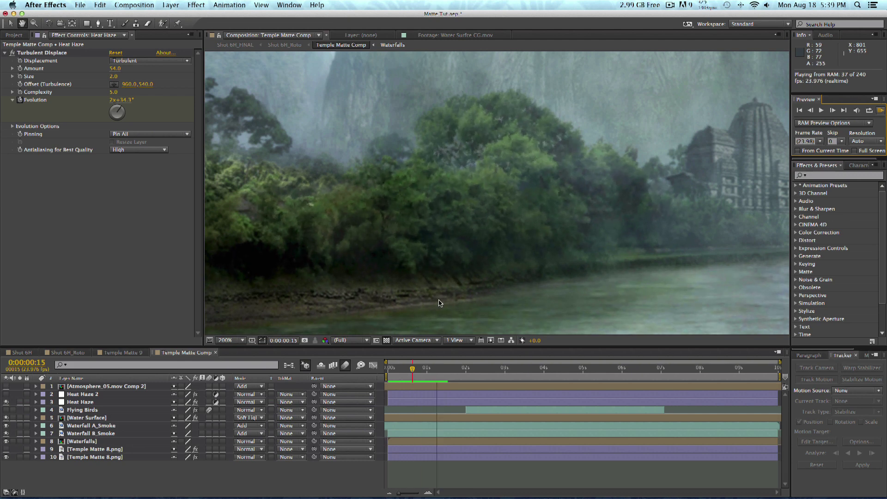
Step: RAM-preview the whole frame with Heat Haze active, return to the first frame, and turn on the Heat Haze 2 layer
left_click(240, 341)
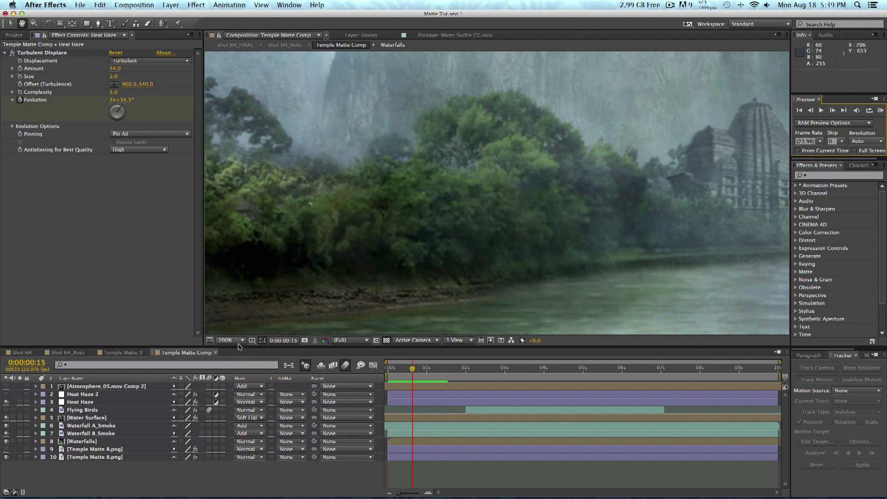
left_click(240, 341)
left_click(243, 428)
key("KP_0")
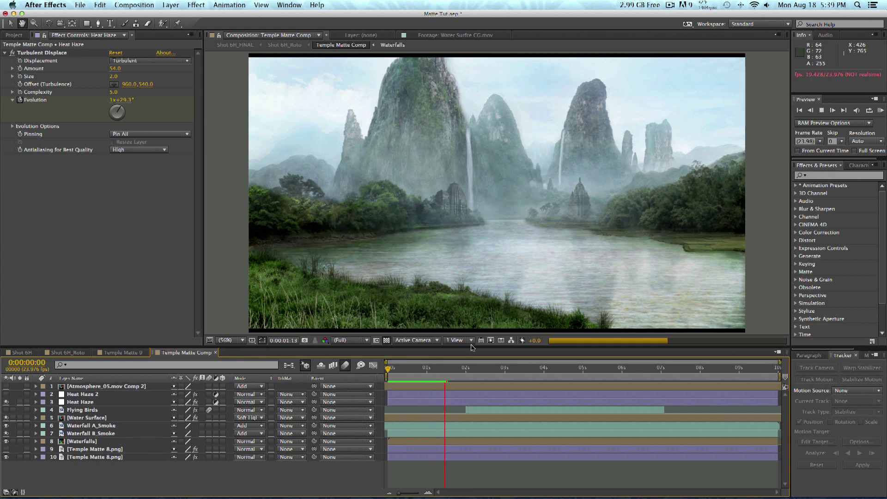
left_click_drag(448, 371, 396, 376)
key("space")
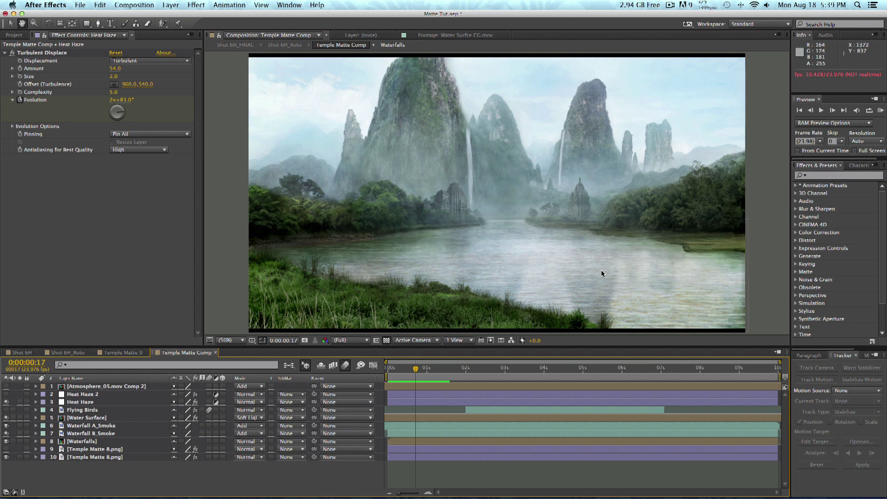
left_click_drag(422, 373, 388, 373)
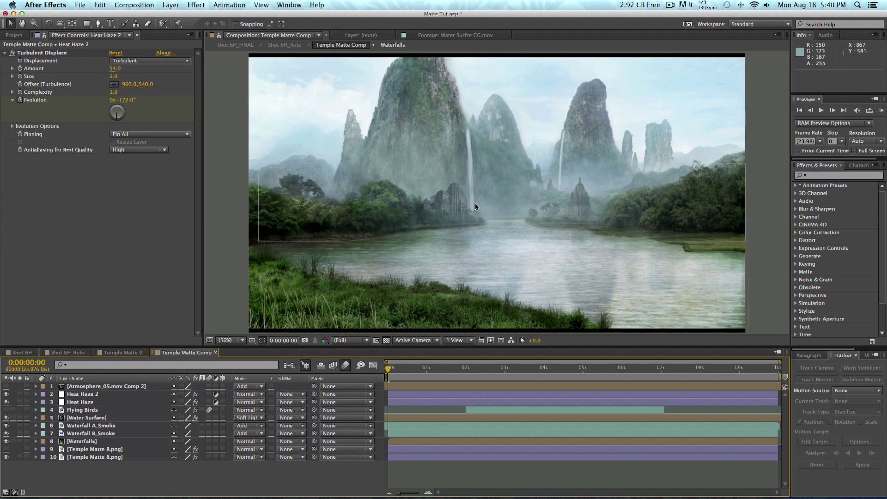
Step: Open Atmosphere_05.mov Comp 2 to examine its smoke footage and Timewarp settings, and return to Temple Matte Comp
left_click(120, 386)
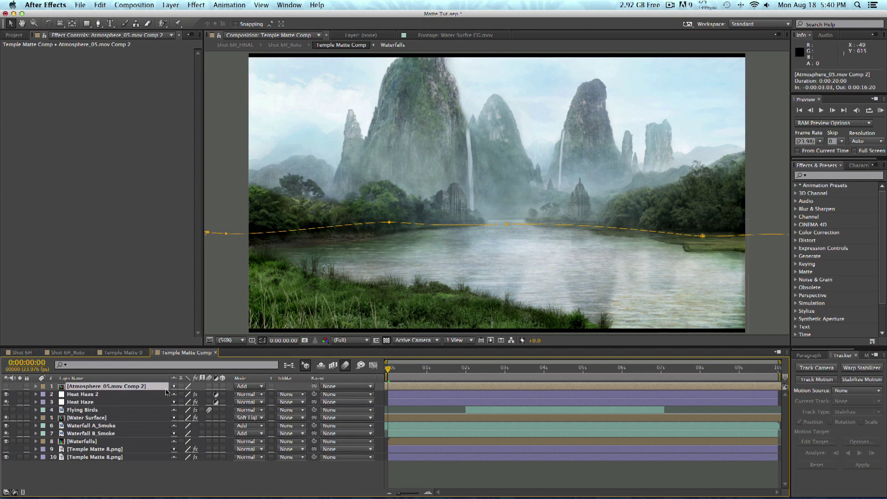
double_click(143, 387)
double_click(119, 386)
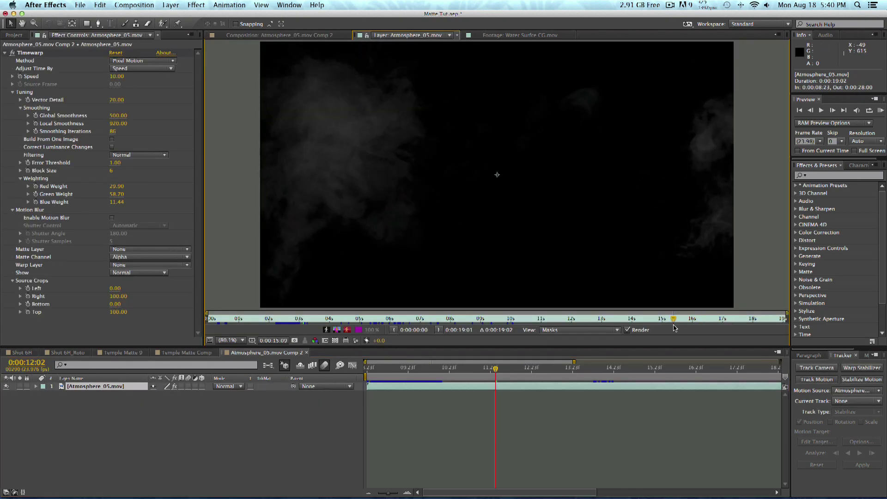
left_click_drag(335, 329, 423, 328)
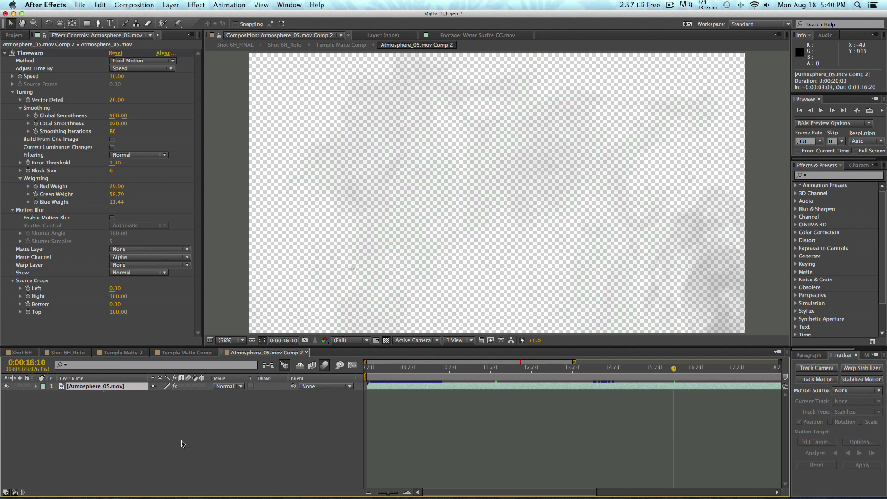
left_click(137, 419)
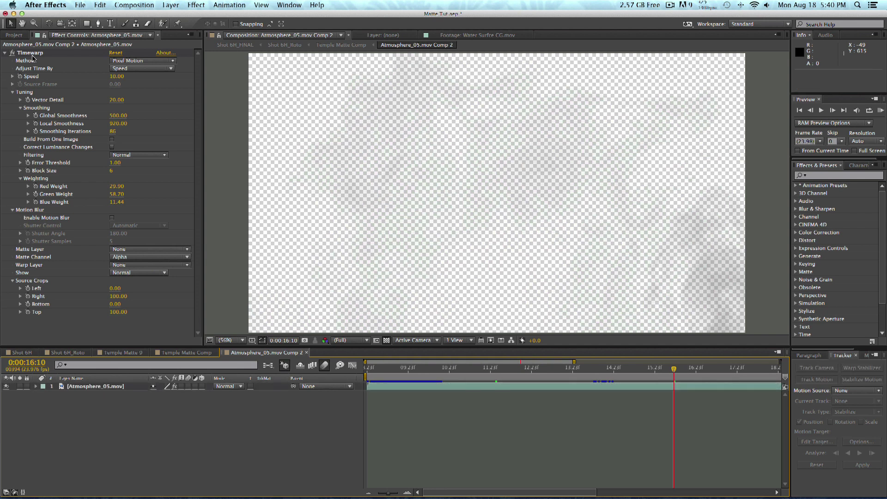
left_click(308, 354)
Step: Turn on the Atmosphere_05.mov Comp 2 layer, scrub between about 1 and 2 seconds, and RAM-preview the composition
left_click(6, 393)
left_click(6, 393)
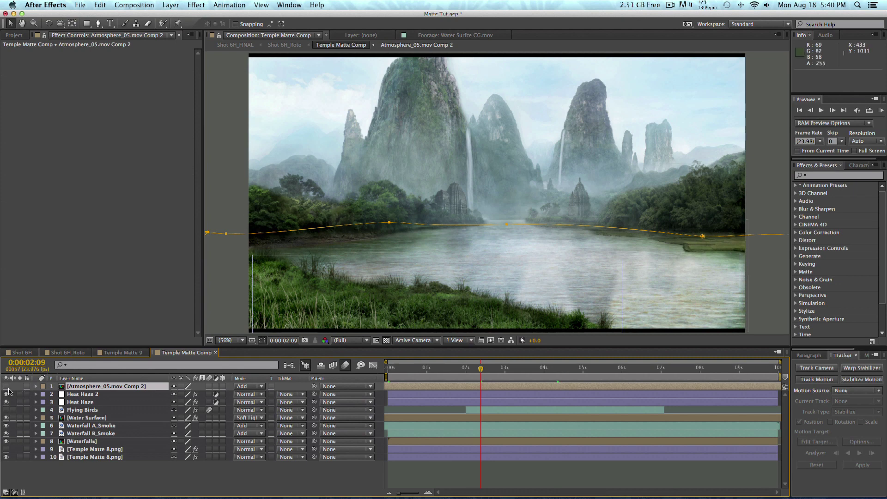
left_click(434, 370)
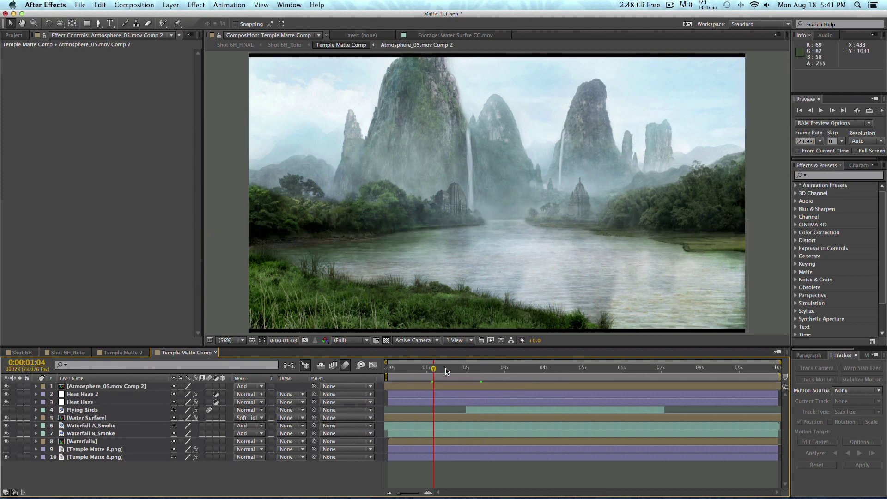
left_click(452, 369)
left_click(881, 110)
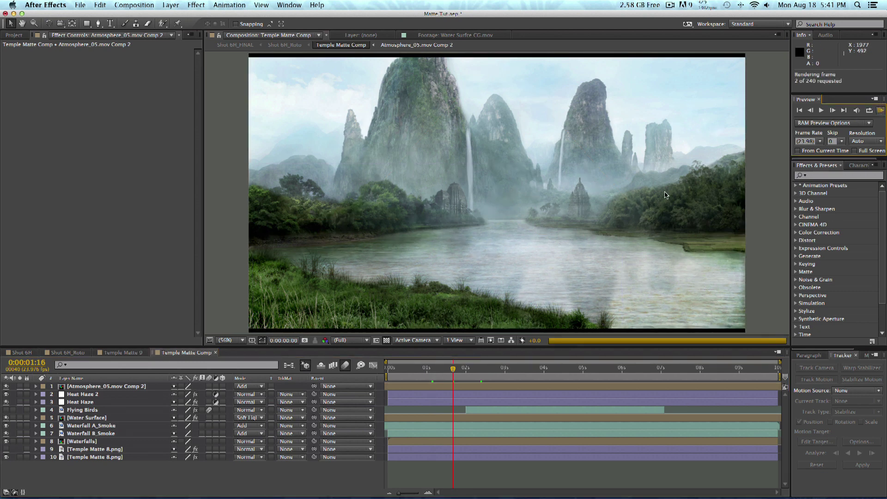
left_click(443, 222)
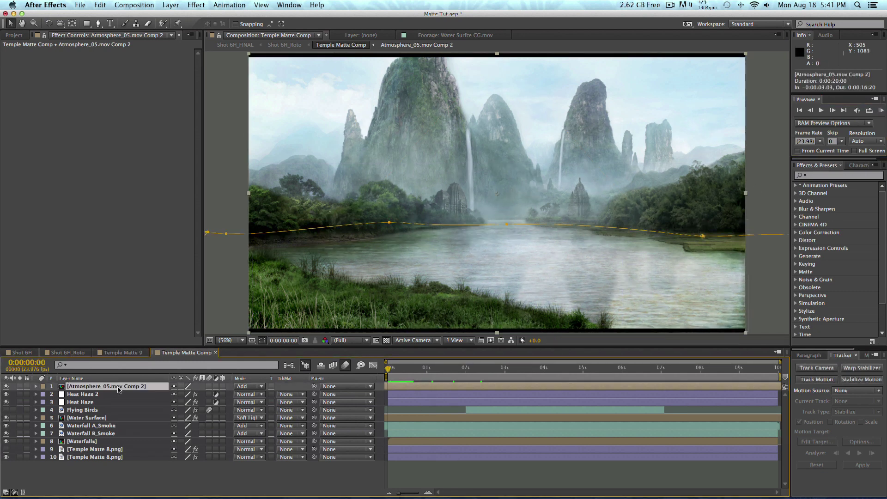
Step: Open the Flying Birds footage layer from Temple Matte Comp and scrub it to about 4 seconds in the composition
left_click(261, 386)
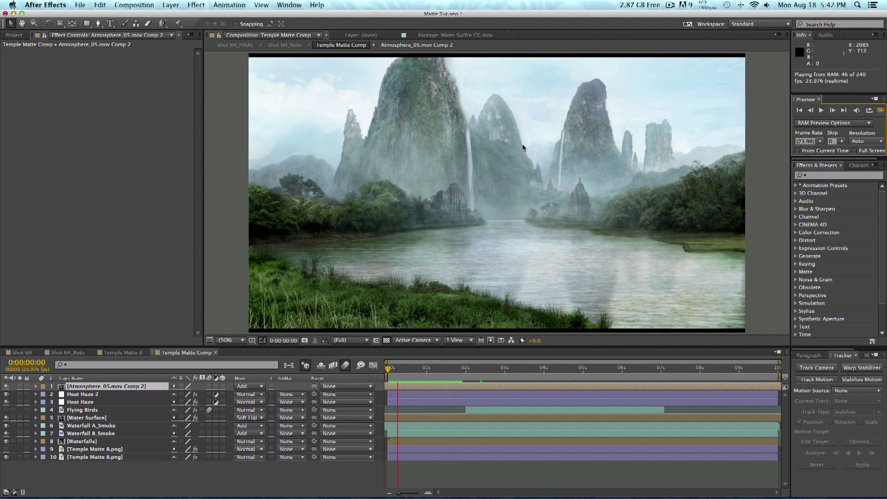
left_click(129, 412)
left_click(129, 413)
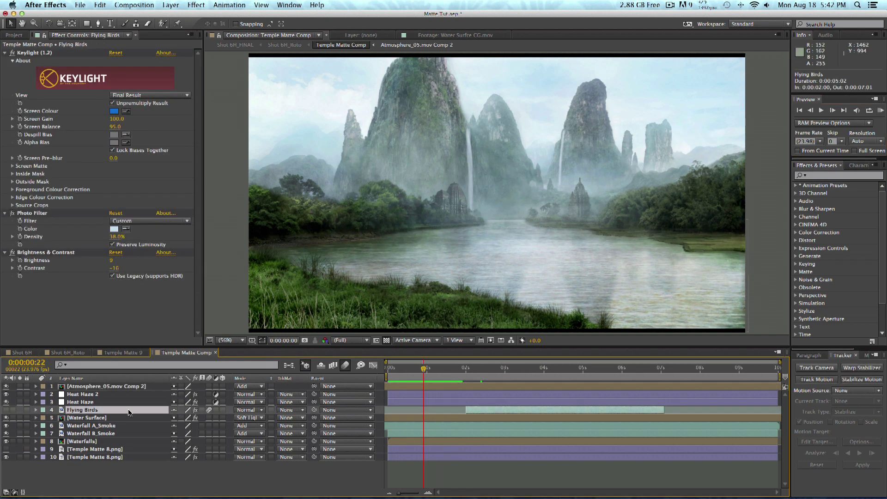
left_click(487, 462)
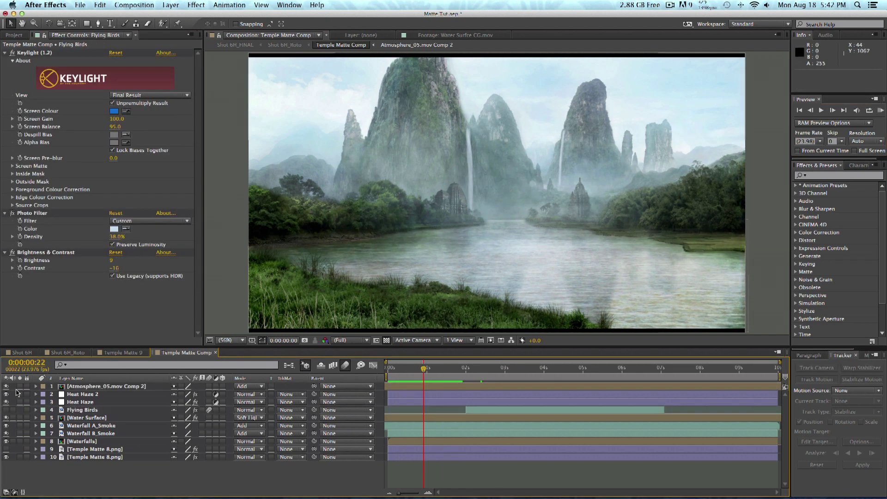
left_click(113, 412)
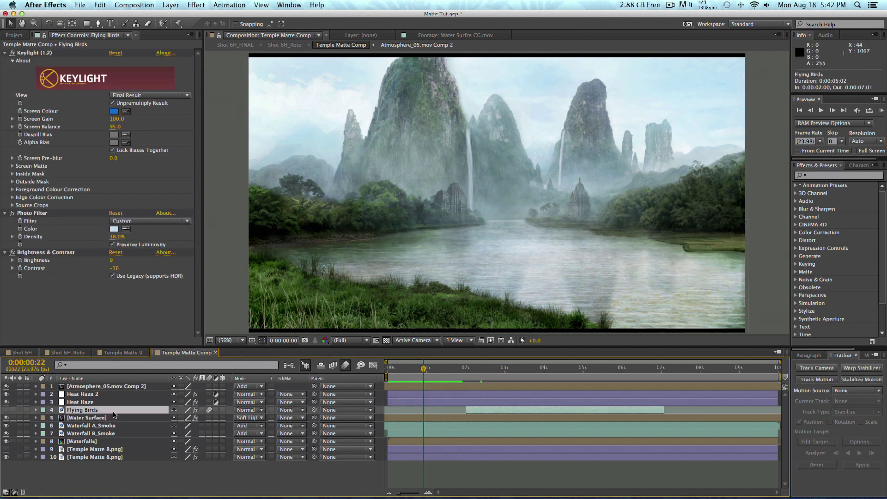
double_click(77, 414)
left_click_drag(422, 320, 480, 320)
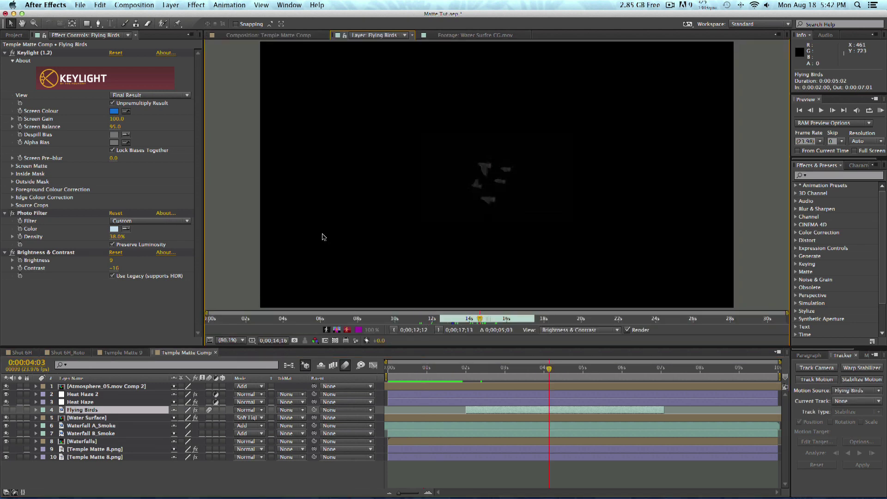
Step: Switch the Keylight effect off and back on to compare the blue-screen birds, and return to Temple Matte Comp
left_click(13, 53)
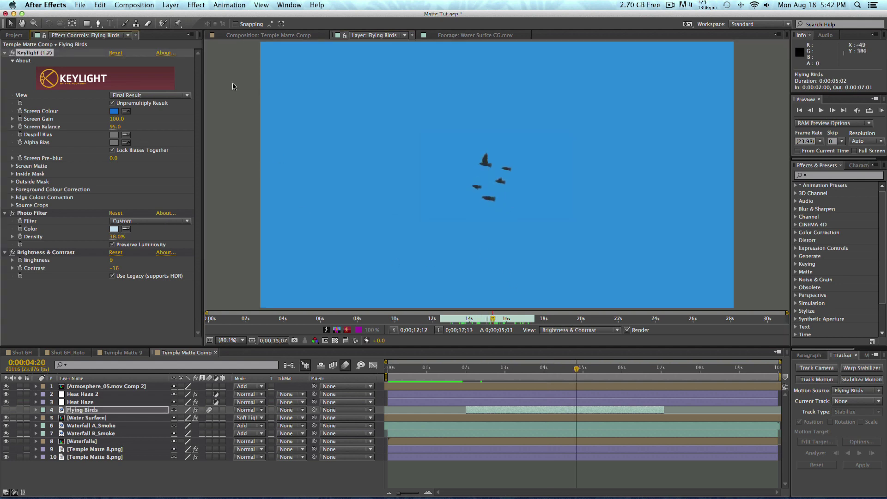
left_click(13, 53)
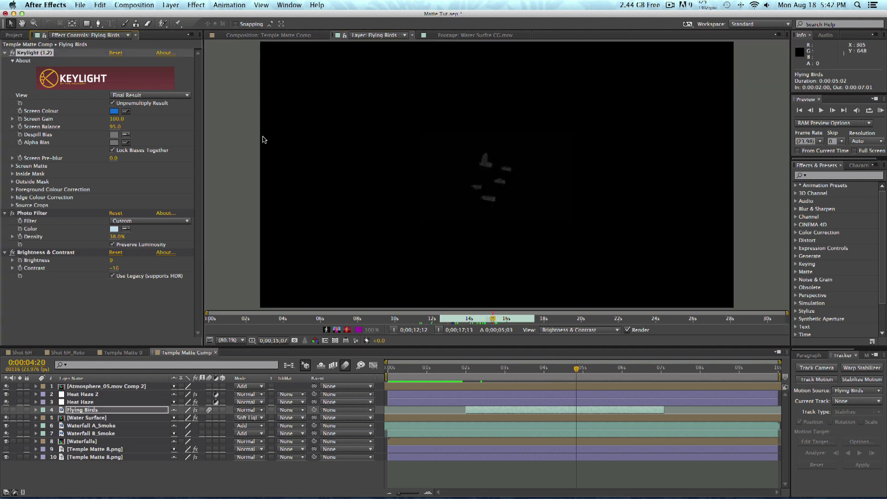
left_click(287, 37)
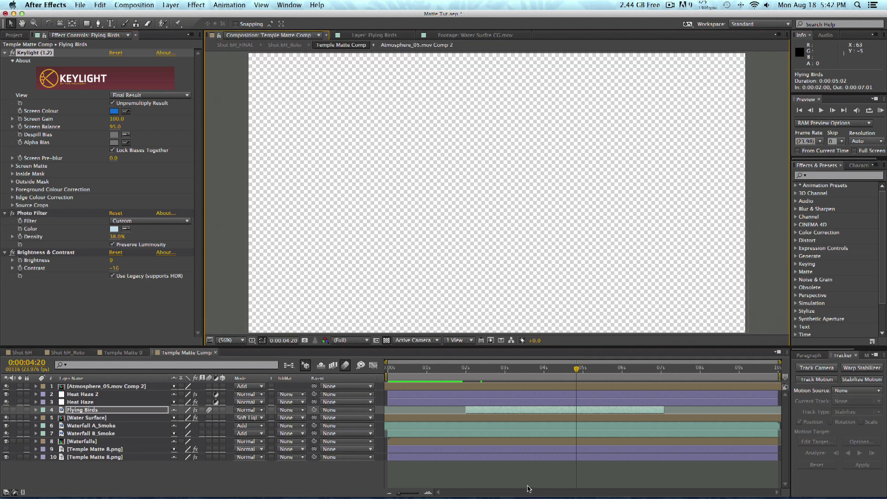
Step: Reveal the Flying Birds layer's Position keyframes and make the layer visible, scrubbing onward from about 2 seconds
left_click(477, 368)
left_click(95, 418)
left_click(94, 410)
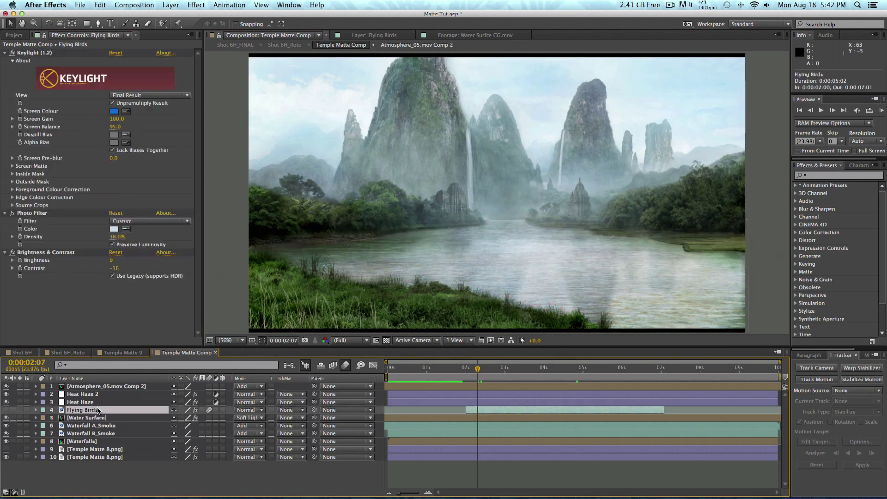
key("p")
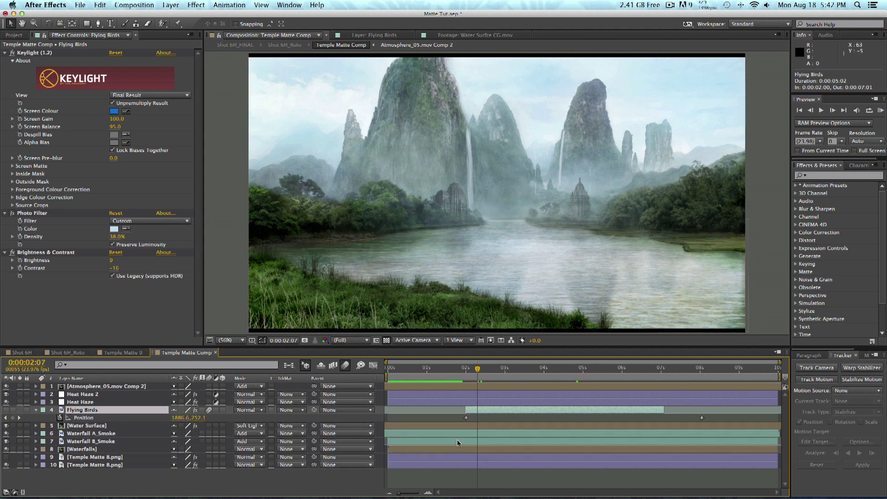
left_click_drag(474, 374, 507, 374)
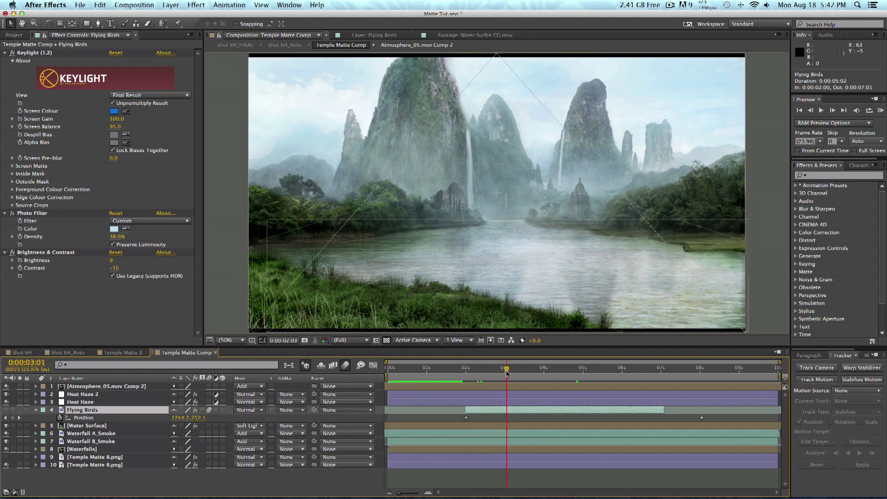
left_click(346, 368)
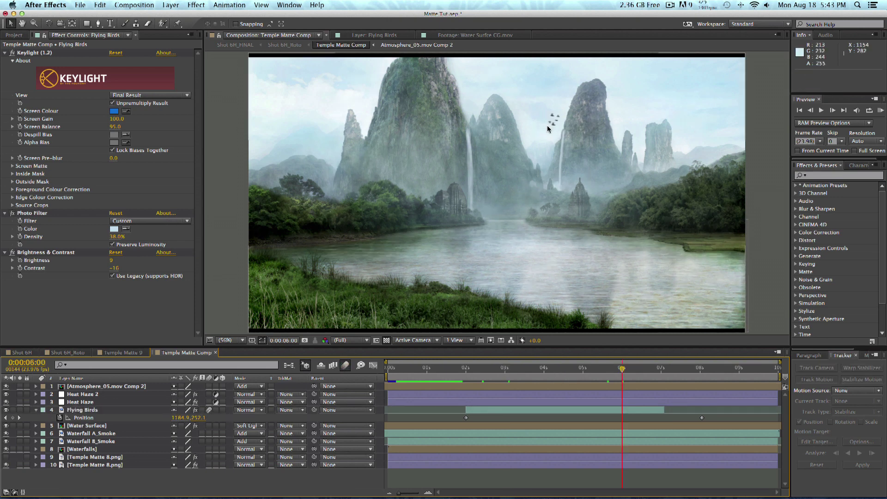
Step: RAM-preview Temple Matte Comp with the birds flying across the sky, and move back toward the start of the timeline
left_click(658, 369)
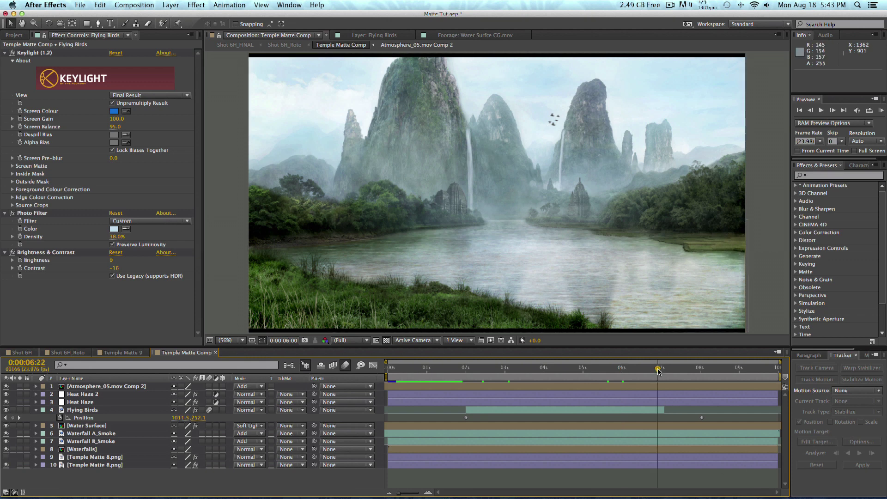
left_click(881, 110)
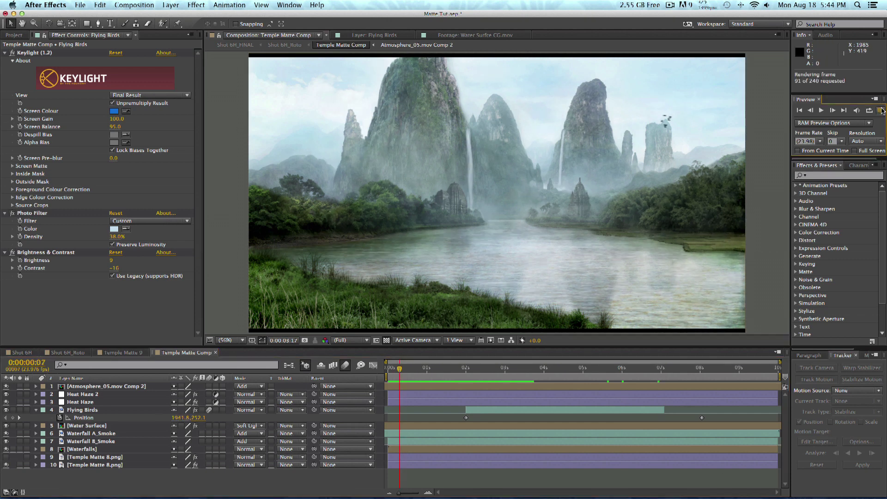
left_click(882, 111)
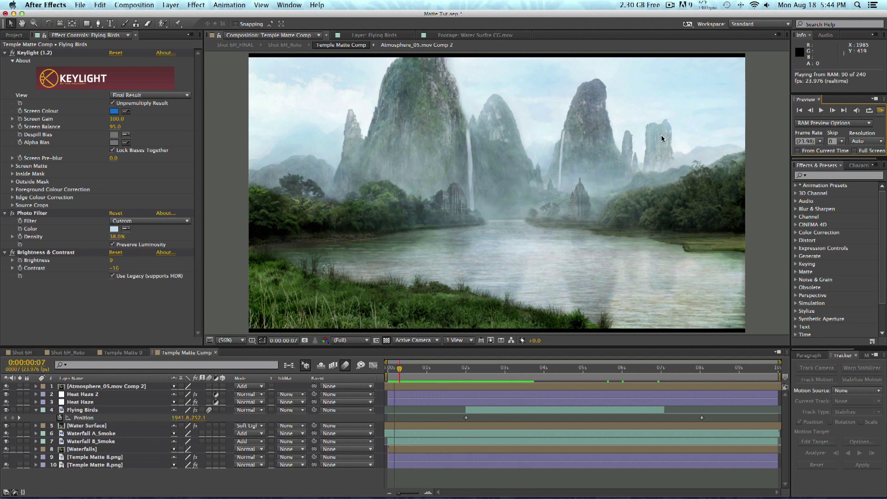
key("space")
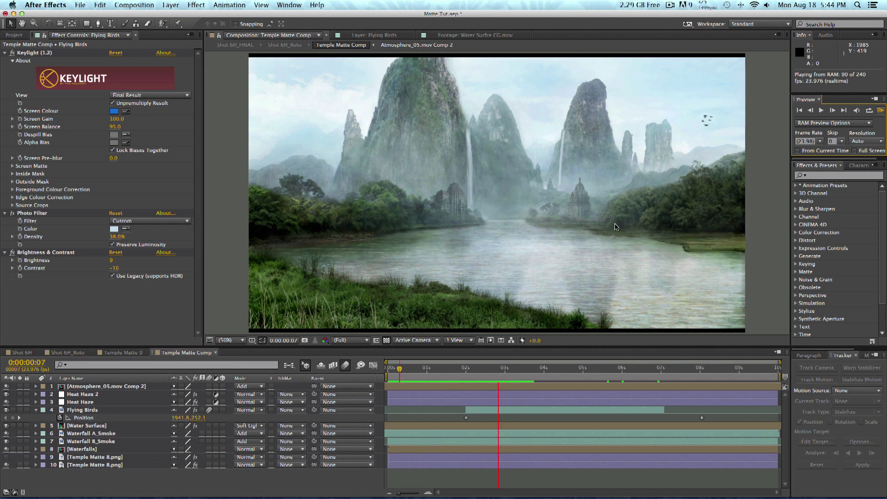
left_click_drag(399, 369, 377, 375)
left_click(440, 369)
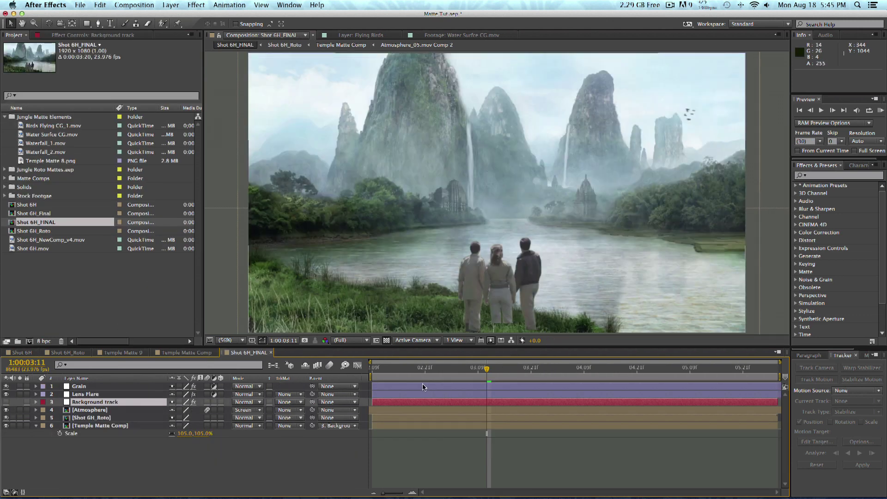
Step: Move to 1:00:03:10 in Shot 6H_FINAL and single out the Shot 6H_Roto and Temple Matte Comp layers
left_click_drag(486, 372, 475, 373)
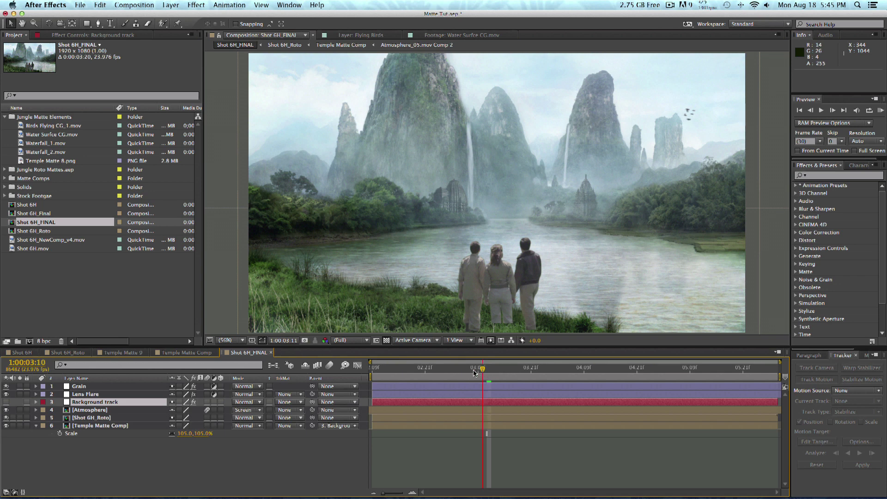
left_click(102, 418)
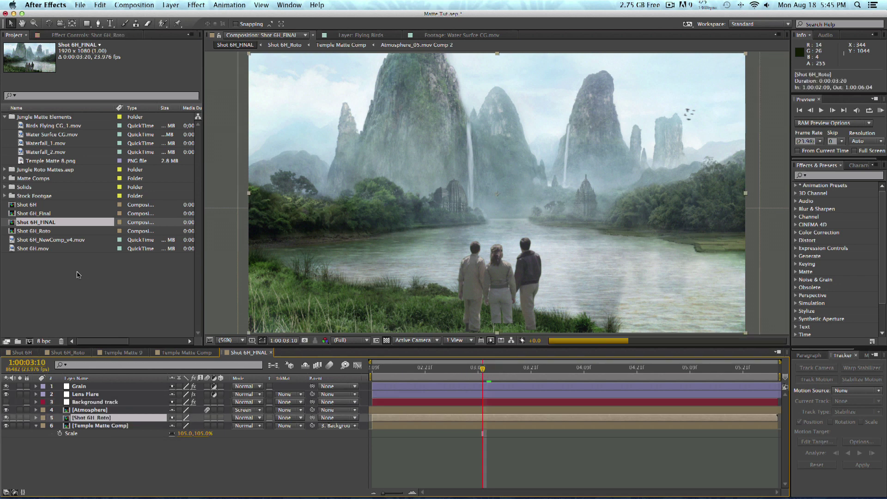
left_click_drag(37, 231, 94, 418)
left_click(96, 426)
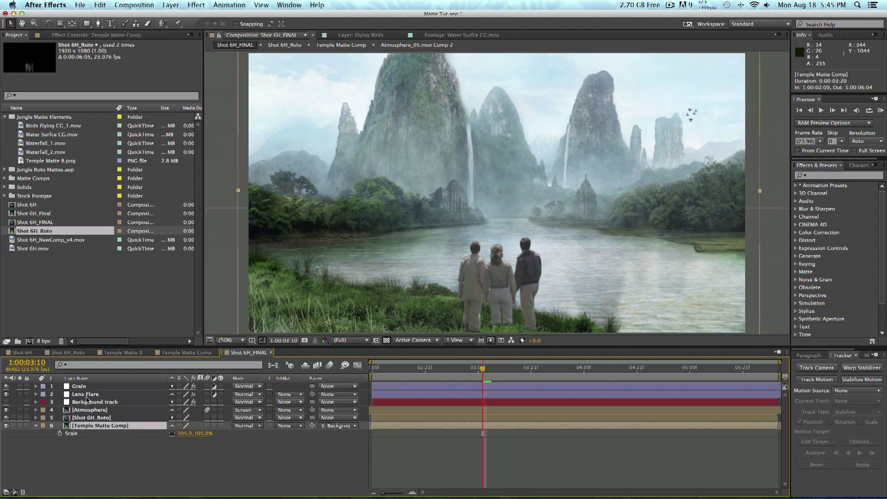
Step: Hide the Atmosphere, Lens Flare and Grain layers in Shot 6H_FINAL
left_click(110, 410)
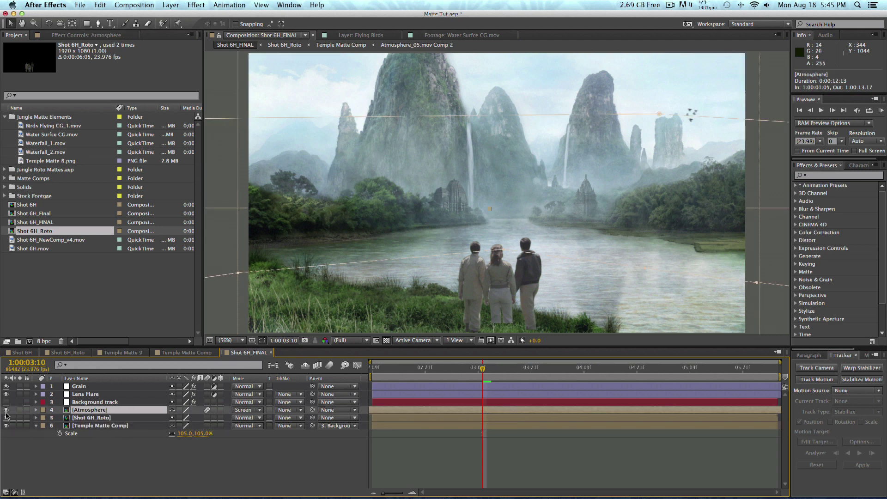
left_click(416, 465)
left_click_drag(6, 393, 6, 385)
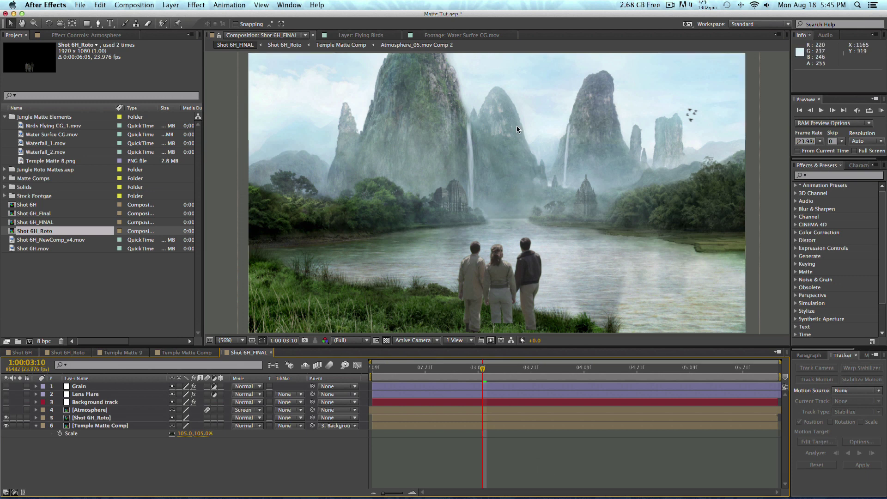
Step: Collapse the Temple Matte Comp layer's Scale property and return to the first frame at 1:00:02:09
left_click(104, 426)
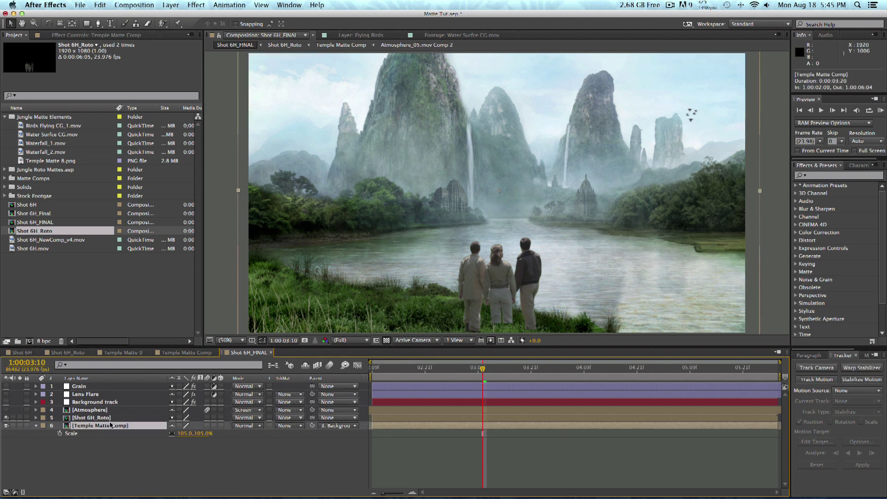
left_click(118, 419)
left_click(127, 426)
left_click(36, 426)
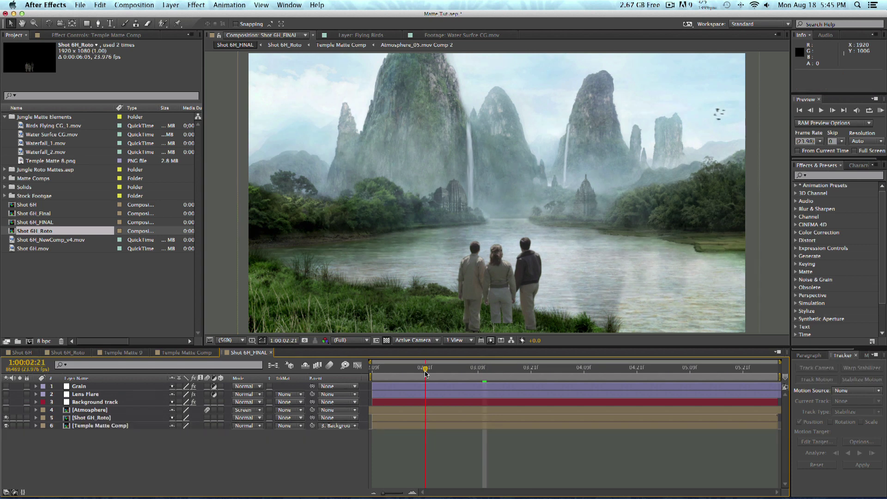
left_click_drag(426, 373, 362, 372)
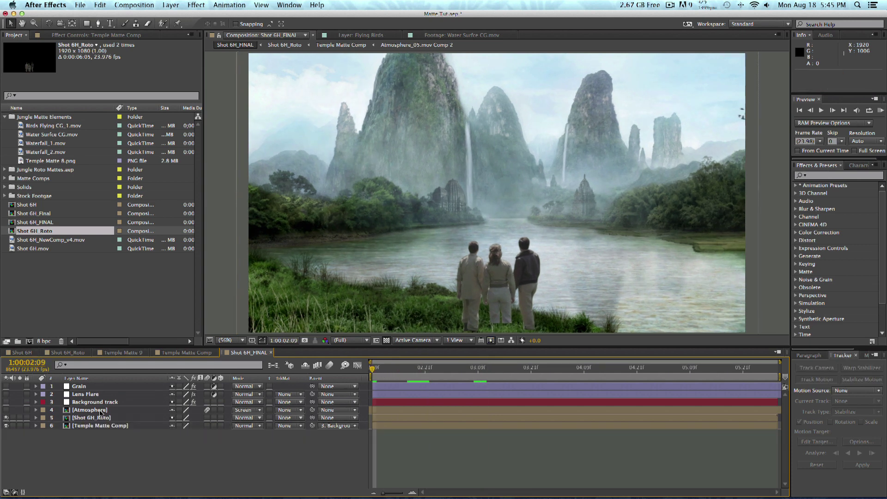
Step: Parent the Temple Matte Comp layer to Background track and scrub the shot to 1:00:03:04
left_click(144, 425)
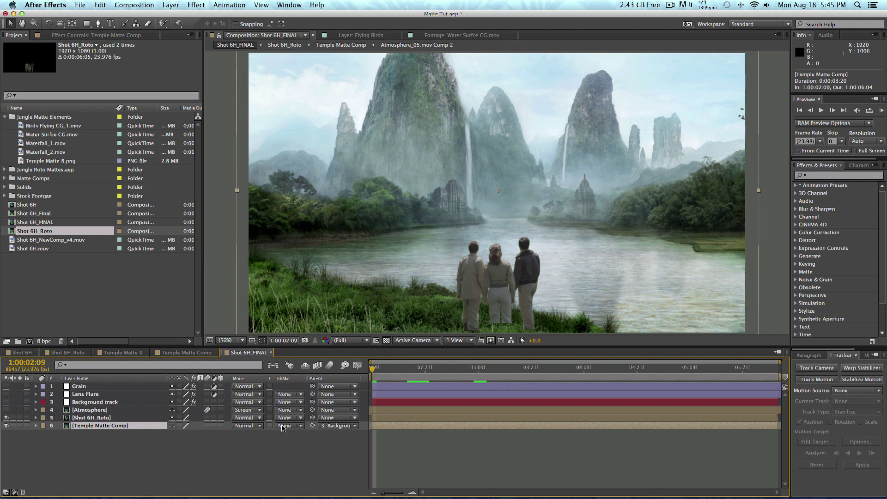
left_click(98, 402)
left_click(117, 428)
left_click(121, 418)
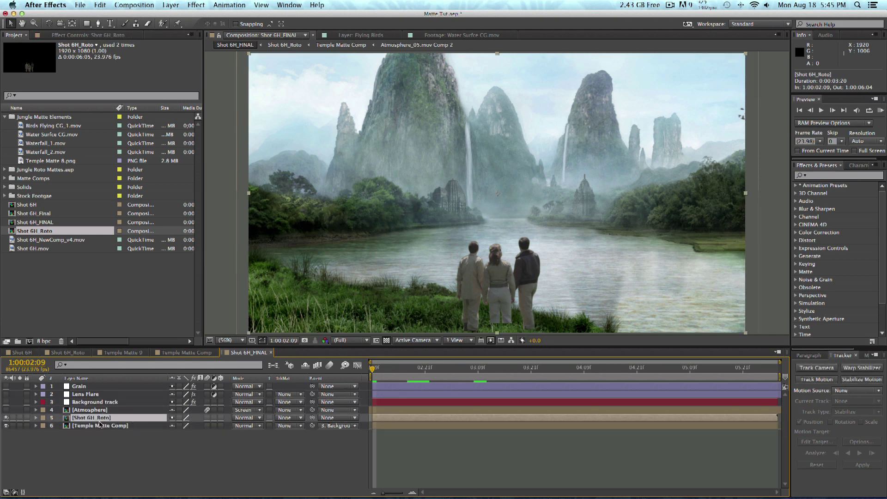
left_click(112, 425)
left_click_drag(312, 426, 117, 402)
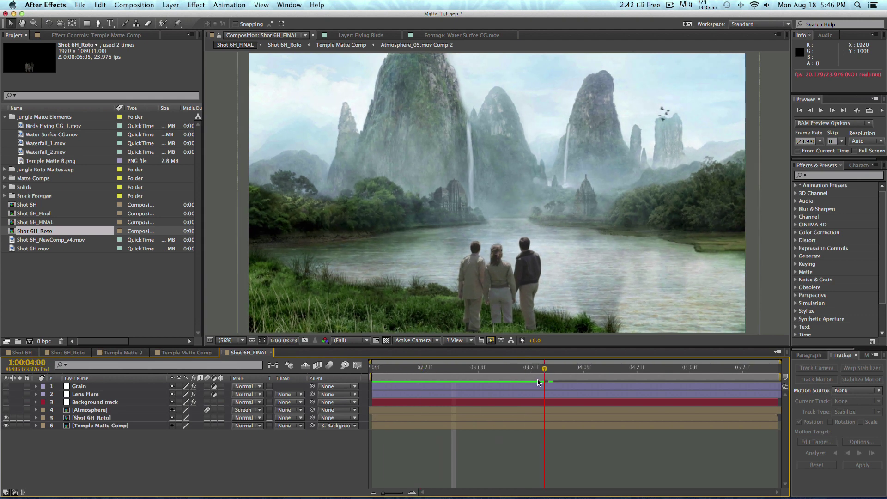
left_click_drag(414, 384, 383, 382)
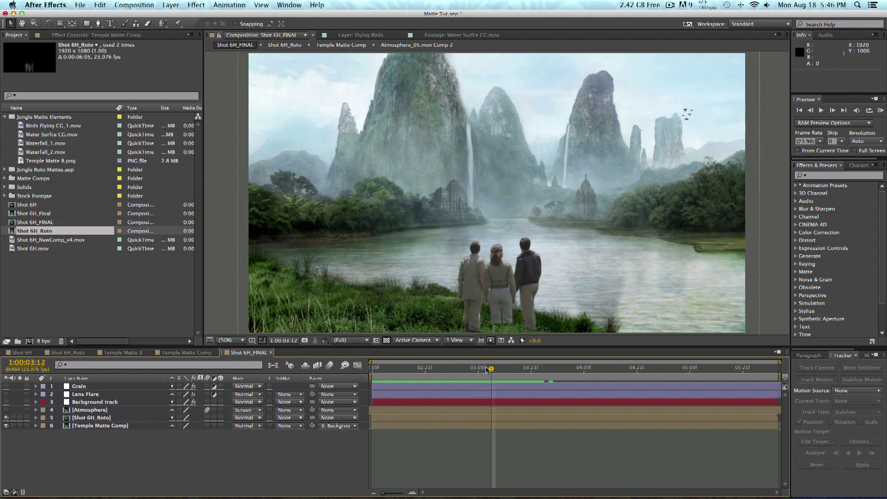
left_click_drag(490, 369, 456, 369)
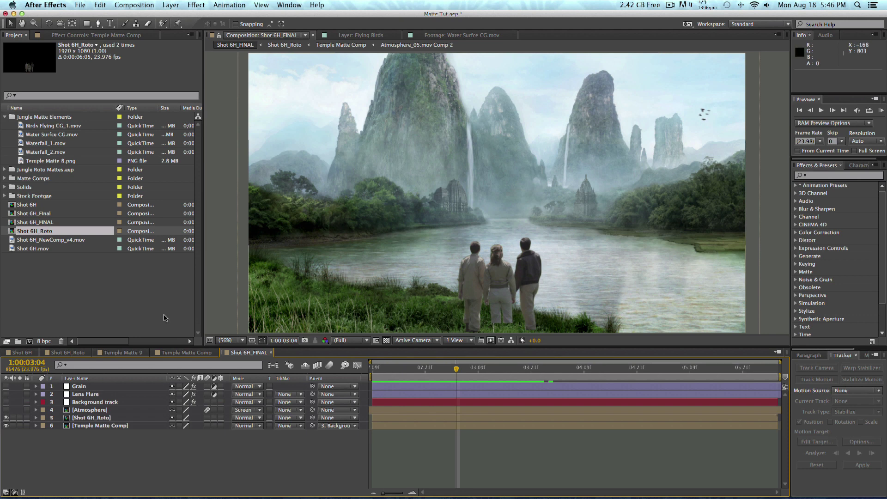
Step: Open the Atmosphere precomp's Atmosphere_06.mov layer and scrub its smoke footage to about 0:00:04:15
left_click(83, 410)
double_click(82, 410)
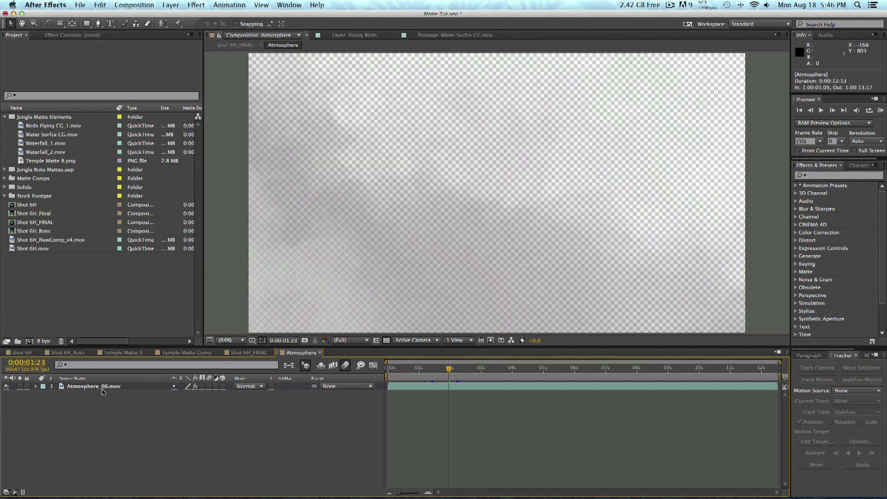
double_click(101, 388)
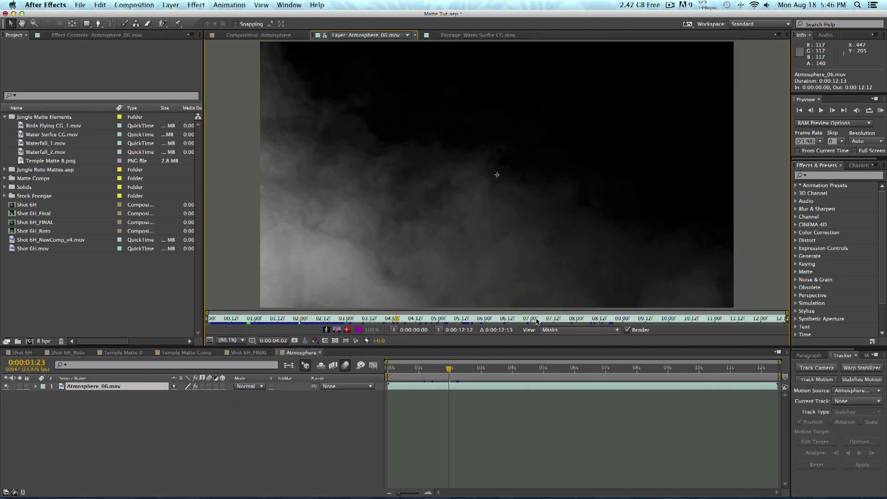
left_click_drag(585, 321, 422, 320)
Step: Examine the Timewarp settings on Atmosphere_06.mov, close the Atmosphere comp, and return to Shot 6H_FINAL at 1:00:03:04
left_click(108, 36)
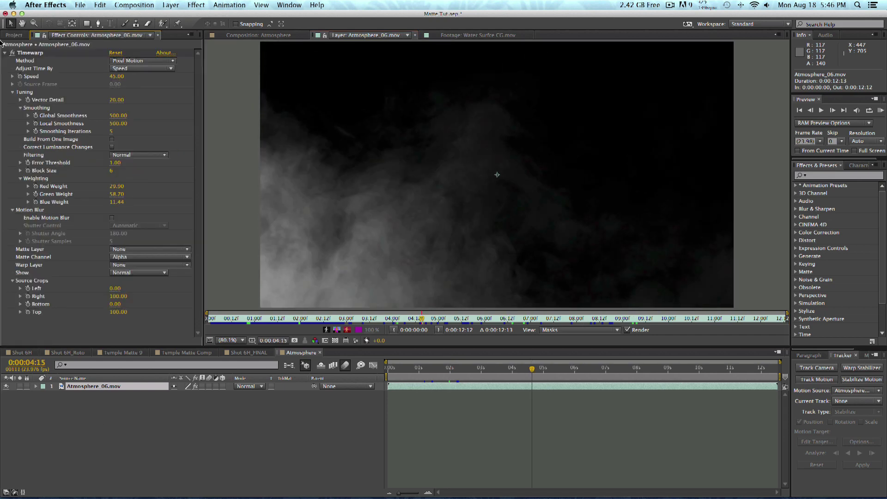
left_click(14, 35)
left_click(319, 352)
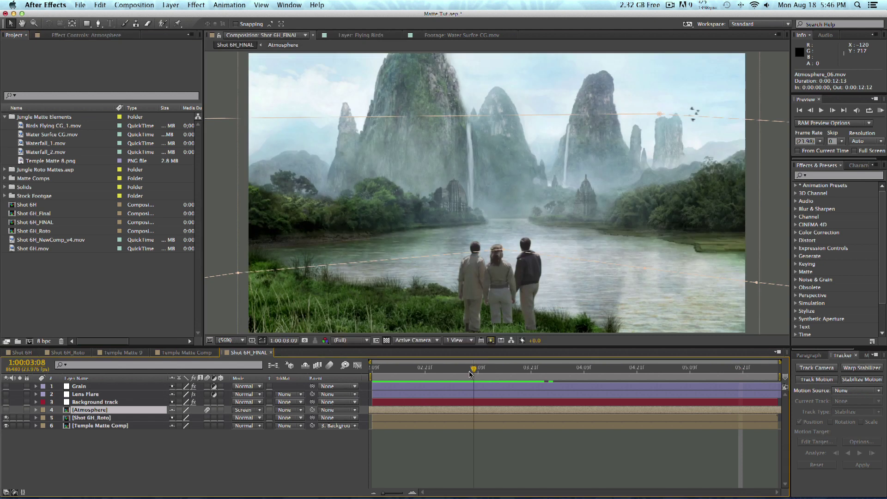
left_click_drag(470, 371, 456, 372)
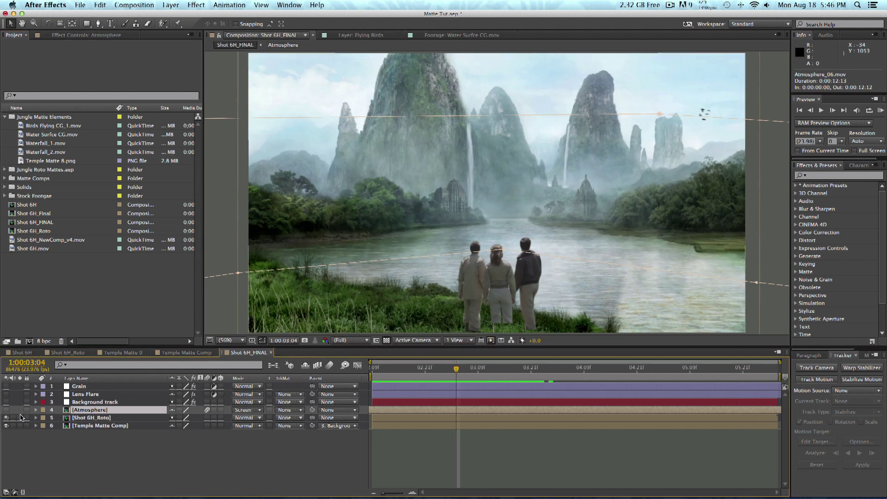
Step: Show the Atmosphere layer in Shot 6H_FINAL and toggle its visibility to compare the shot with and without smoke at 1:00:03:04
left_click(5, 410)
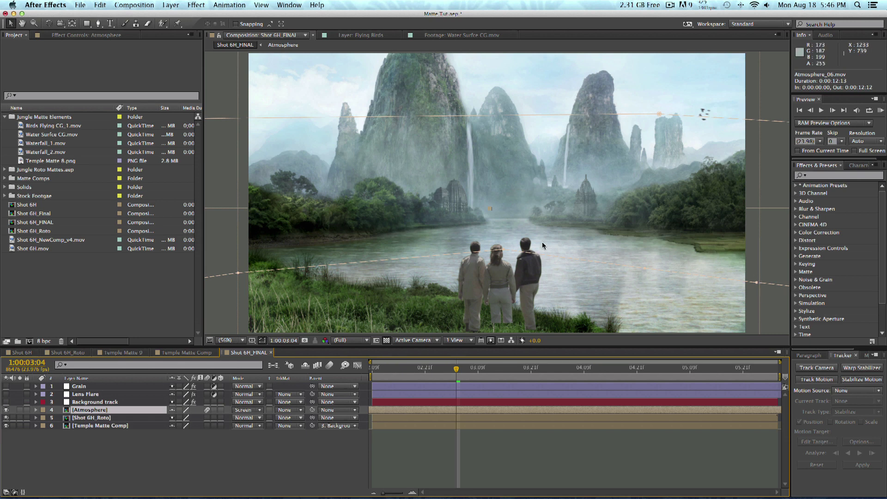
left_click(524, 454)
mouse_move(453, 374)
left_mouse_down()
mouse_move(414, 371)
mouse_move(457, 370)
left_mouse_up()
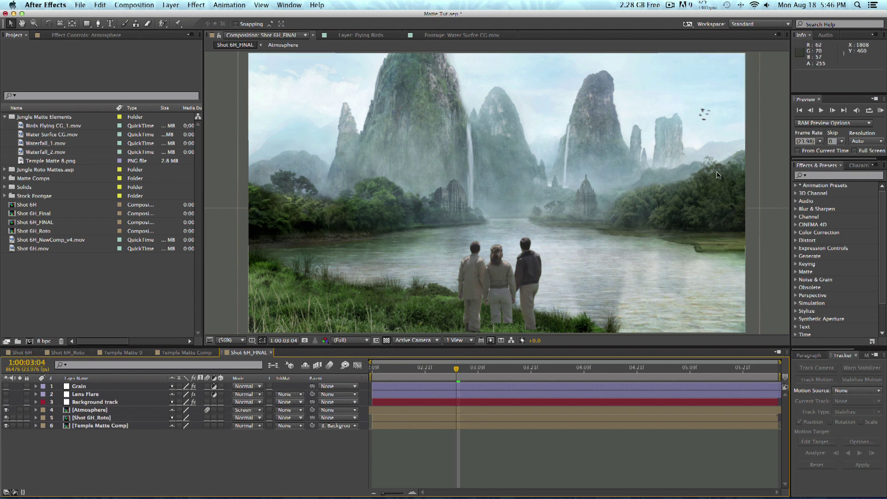
left_click(6, 411)
left_click(6, 410)
left_click(7, 411)
left_click(7, 411)
left_click(7, 411)
left_click(7, 411)
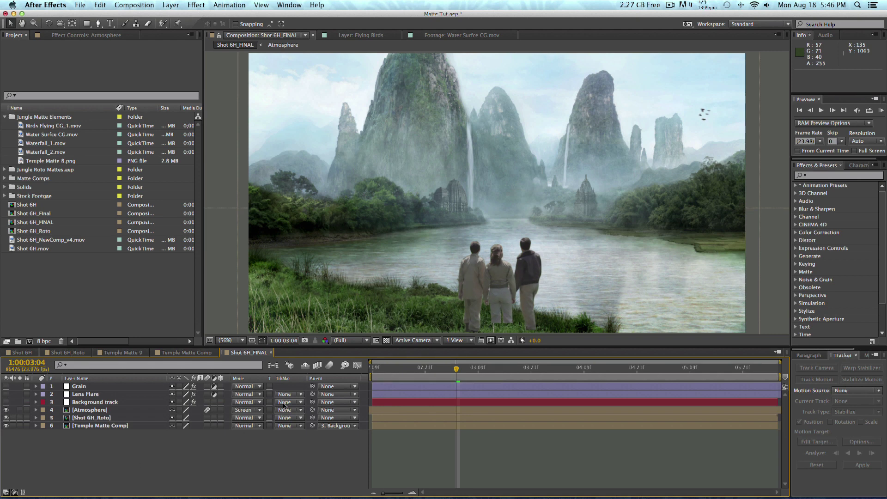
Step: Show the Lens Flare adjustment layer and toggle its visibility to compare its effect on the shot
left_click(94, 393)
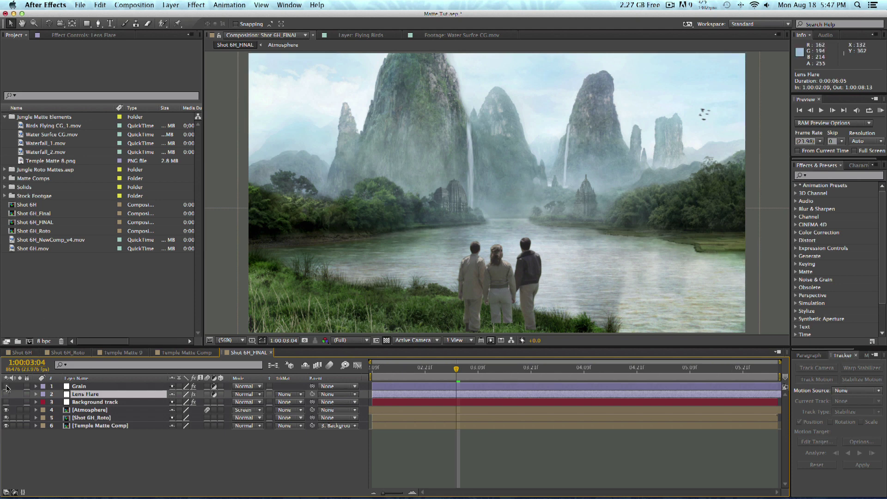
left_click(6, 395)
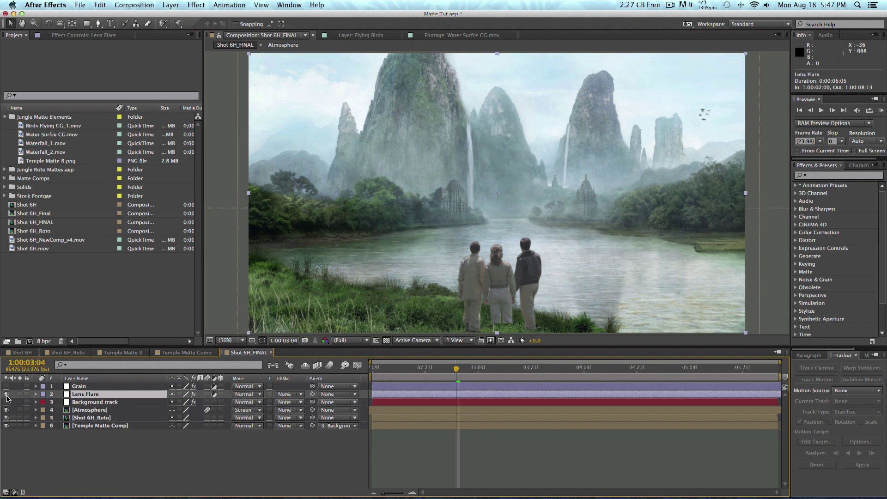
left_click(6, 395)
left_click(6, 394)
left_click(6, 395)
left_click(6, 395)
Step: Examine the Optical Flares settings on the Lens Flare layer and compare the frame with the layer off and on
left_click(77, 36)
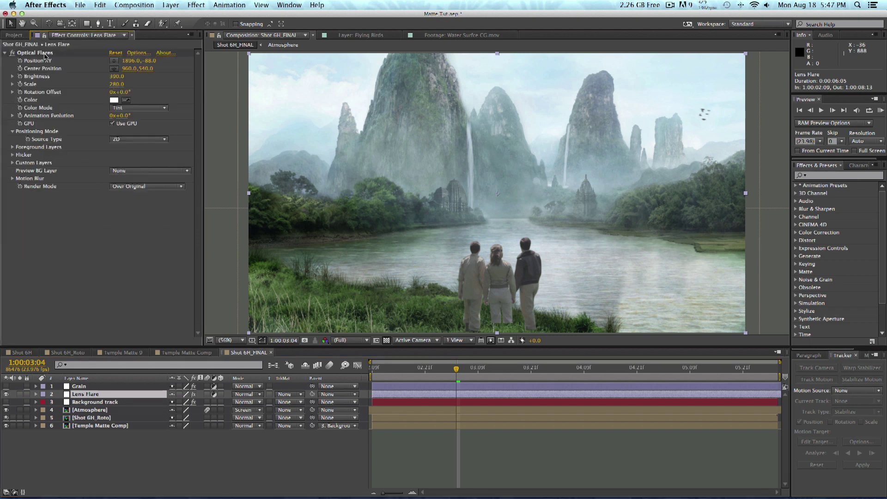
left_click(44, 54)
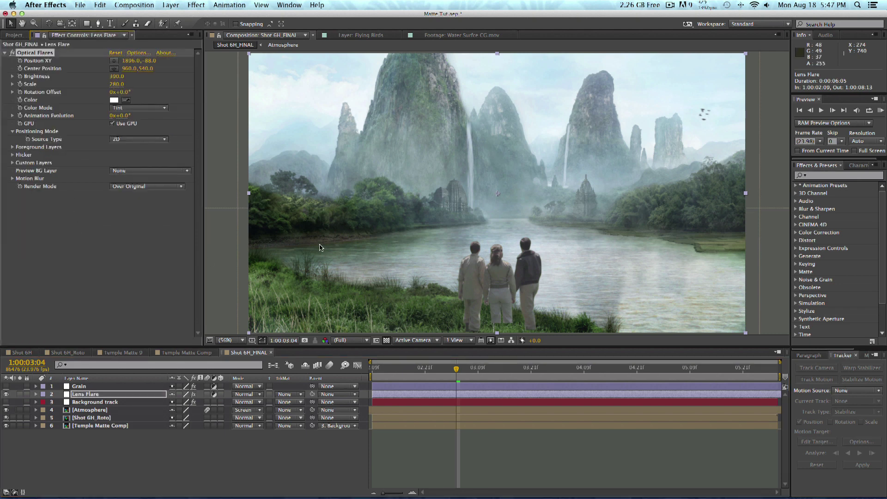
left_click(6, 395)
left_click(6, 394)
left_click(7, 394)
left_click(6, 394)
Step: Check the Lens Flare layer's Opacity and compare the frame again with the flare hidden and shown
left_click(106, 396)
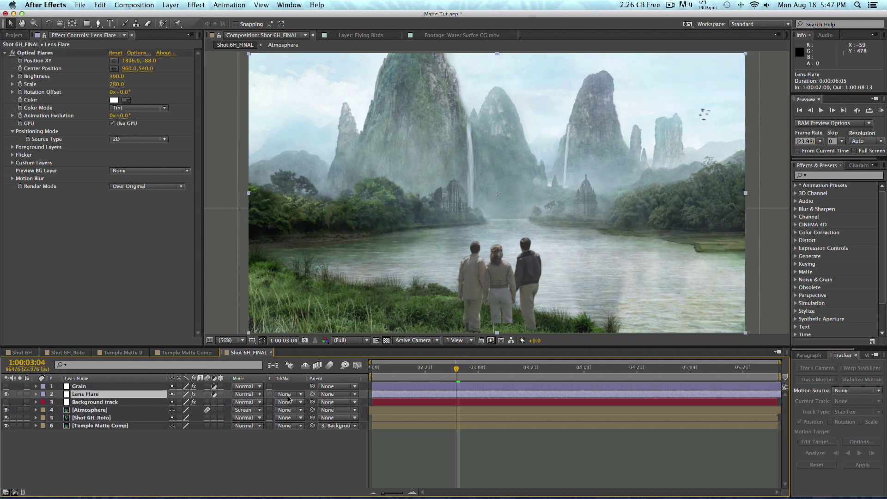
key("t")
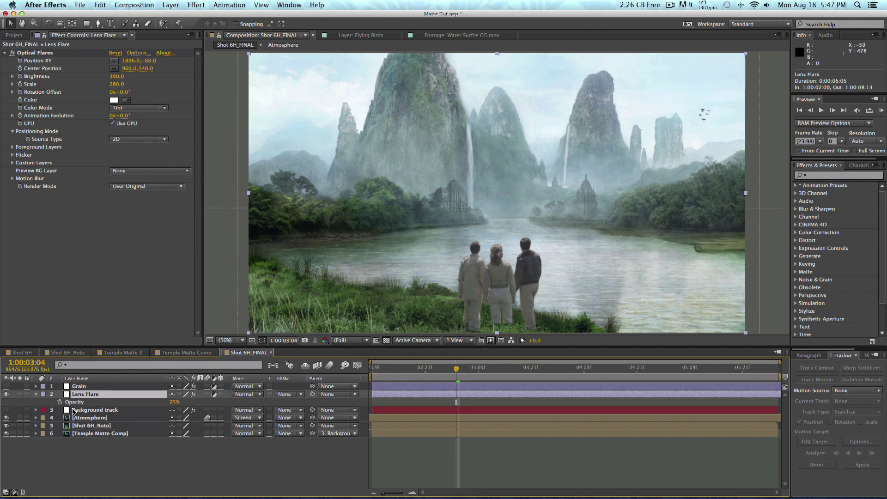
left_click(6, 394)
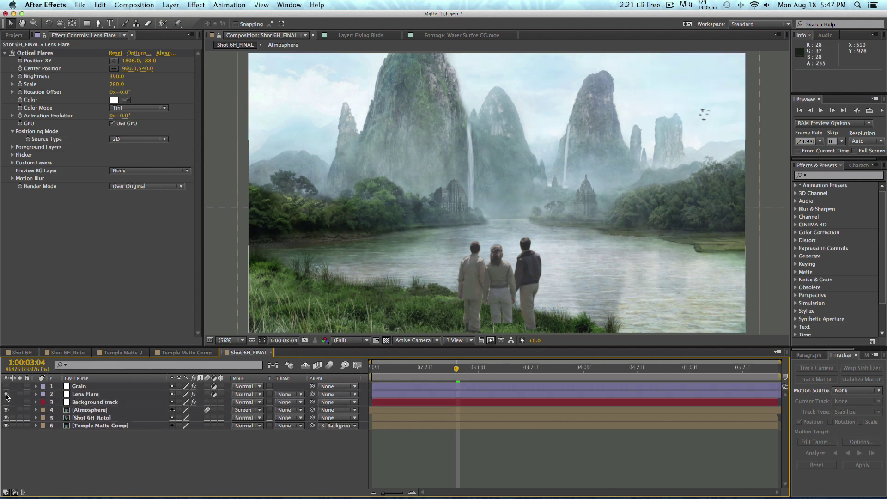
left_click(6, 395)
left_click(6, 395)
left_click(6, 395)
left_click(6, 395)
Step: With the Grain layer shown, examine its Add Grain effect settings and the list of film stock presets, keeping Kodak SFX 200T
left_click(78, 387)
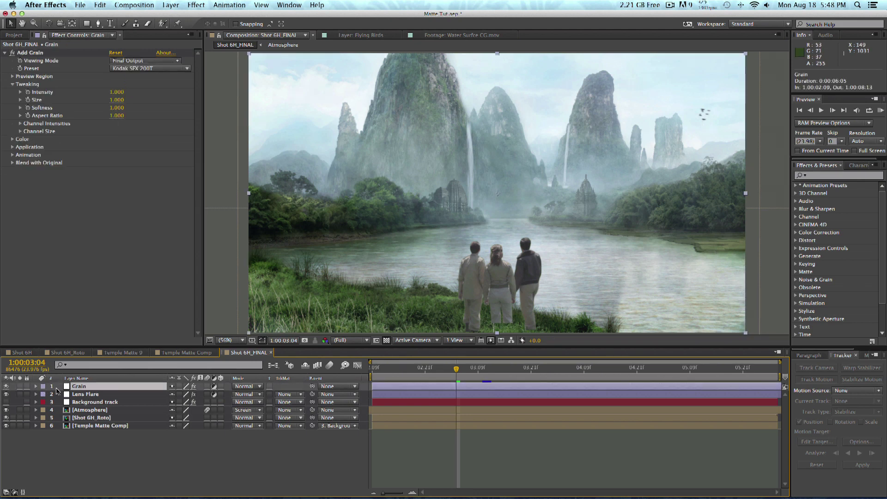
left_click(179, 5)
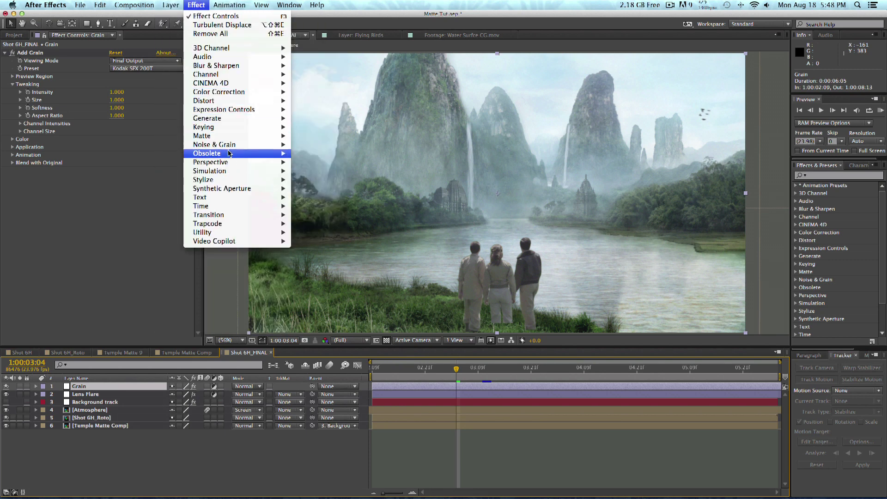
left_click(73, 267)
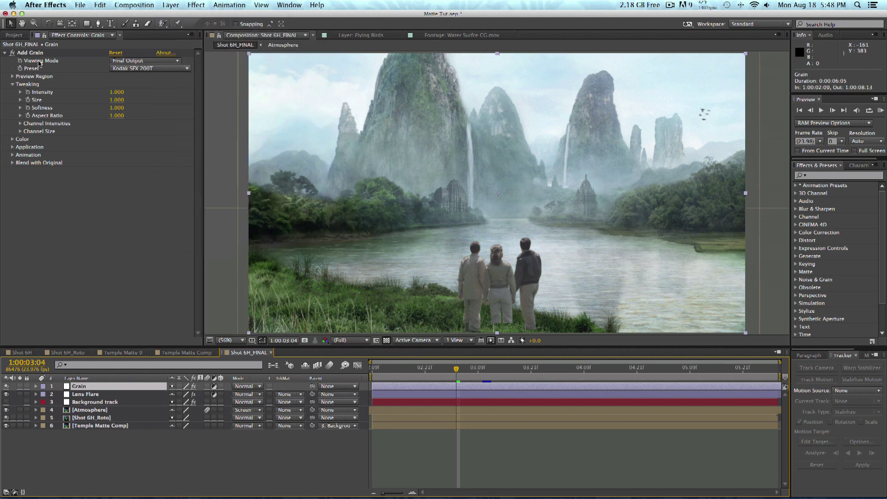
left_click(152, 68)
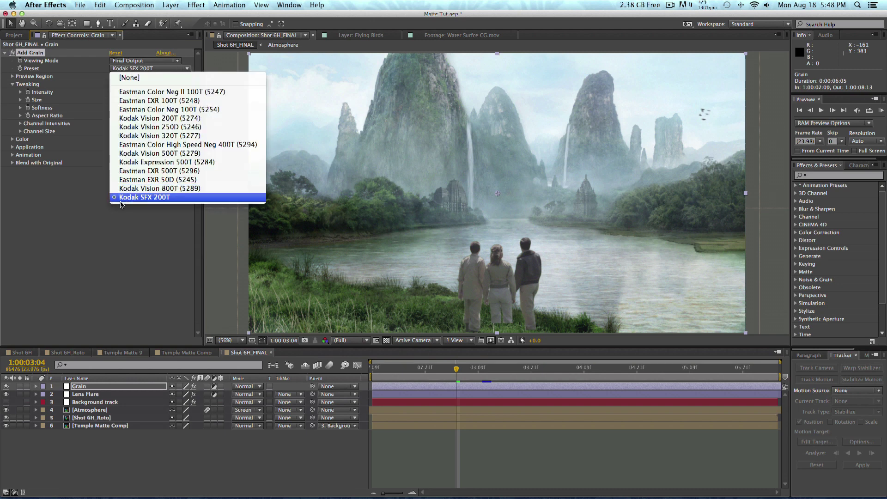
left_click(98, 208)
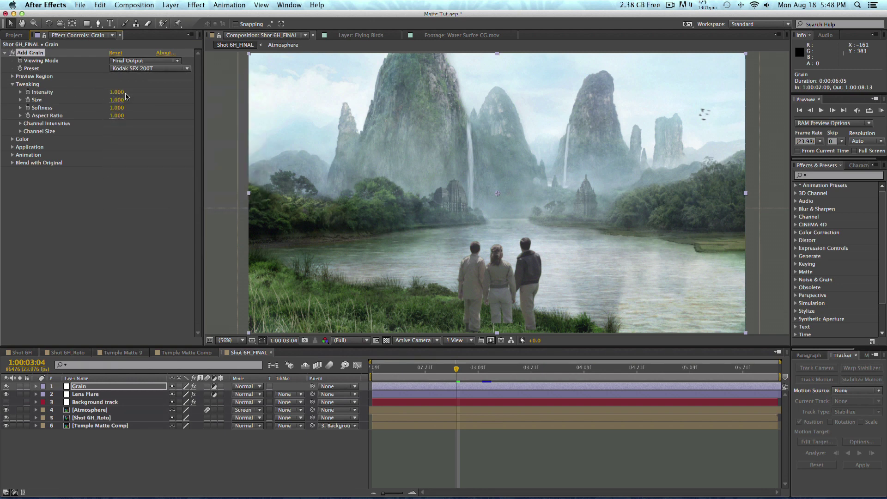
Step: Go to 1:00:03:00 and inspect the grain up close around the three actors
left_click_drag(456, 370, 439, 372)
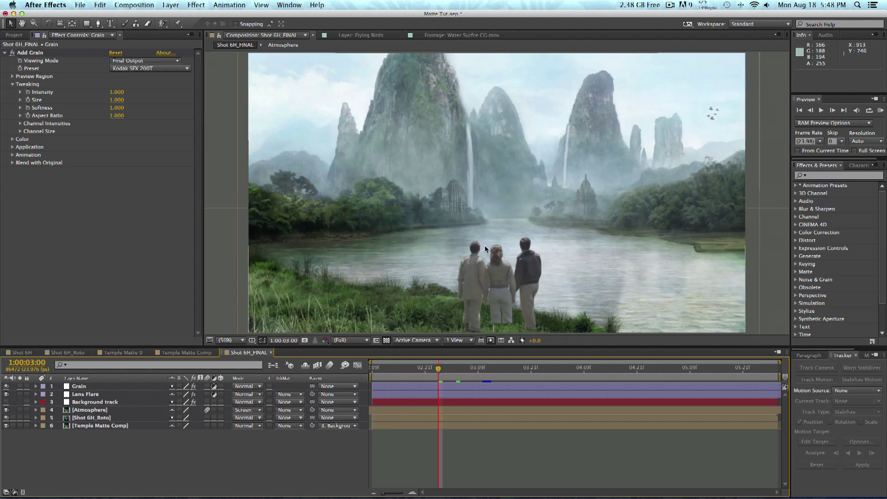
scroll(484, 247, "up", 3)
key("h")
scroll(490, 241, "down", 1)
left_click_drag(485, 259, 476, 148)
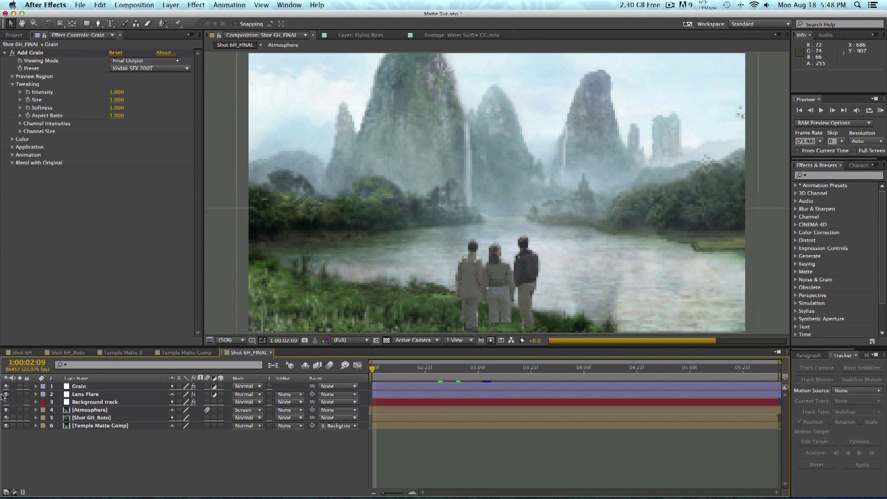
Step: Start a RAM preview of the finished Shot 6H_FINAL composite from the first frame at 1:00:02:09
left_click(4, 397)
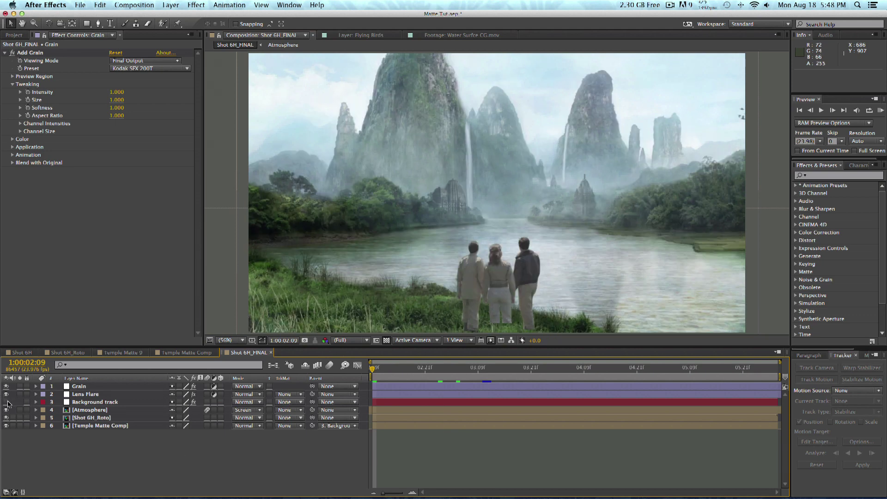
left_click(881, 111)
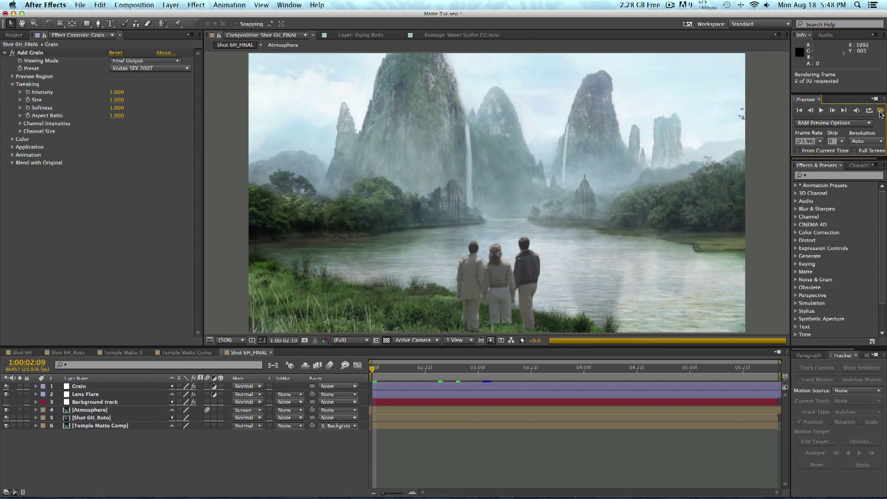